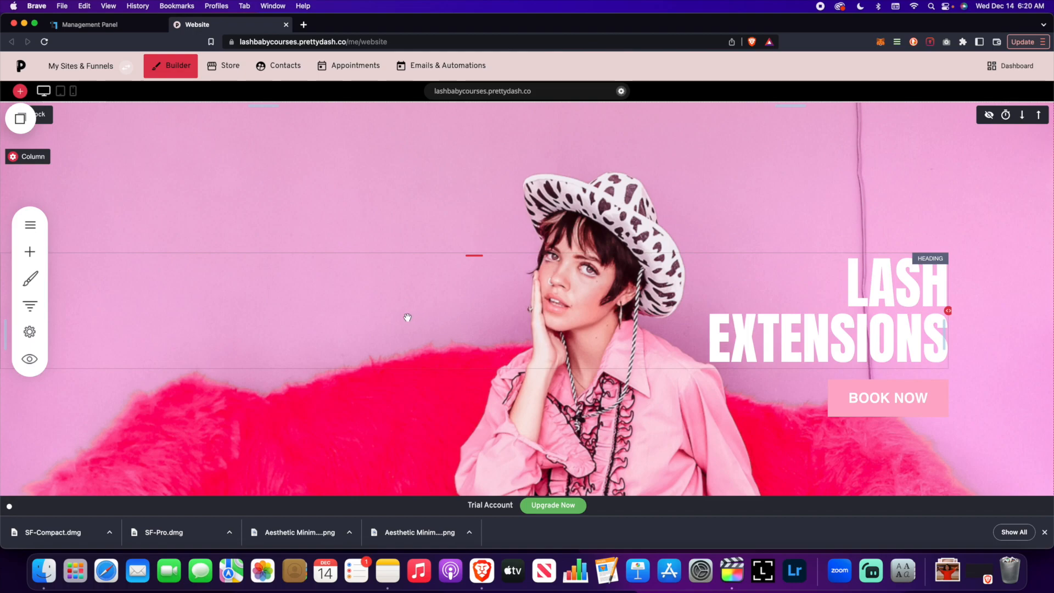
- Open the Pages & Popups panel and switch between its Popups and Pages lists
{"action": "left_click", "coordinate": [30, 225]}
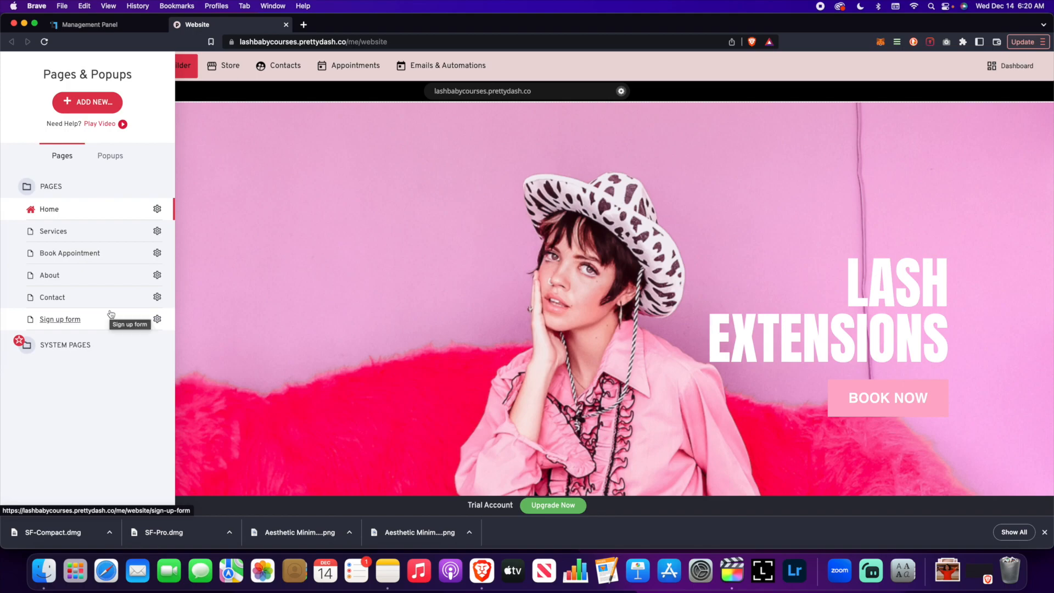
{"action": "left_click", "coordinate": [113, 156]}
{"action": "left_click", "coordinate": [59, 157]}
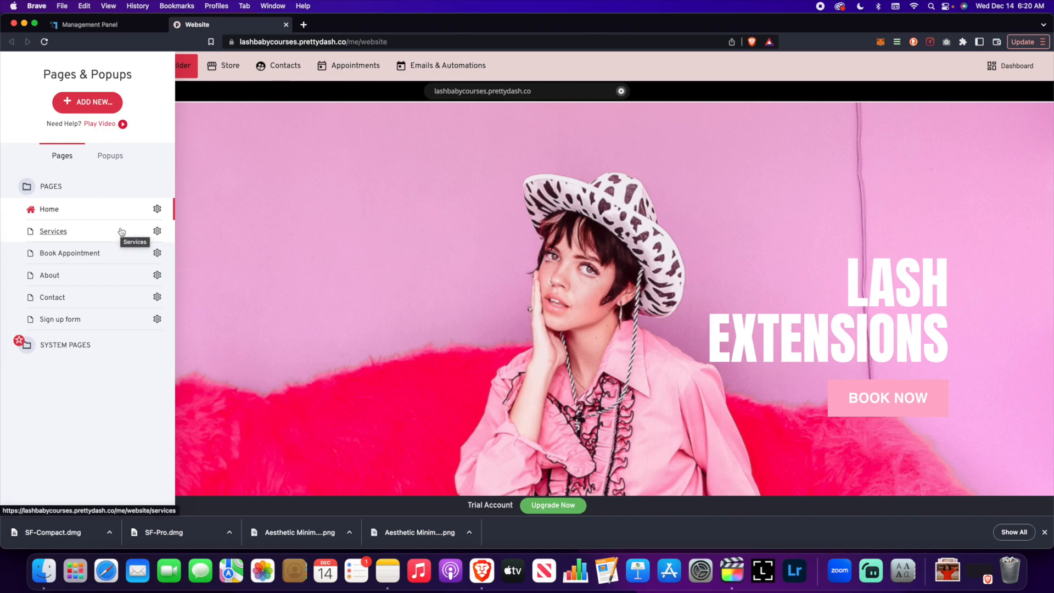
- Start adding a new page and browse the About / Team, Coming Soon, Booking Page and Services template categories
{"action": "left_click", "coordinate": [83, 109]}
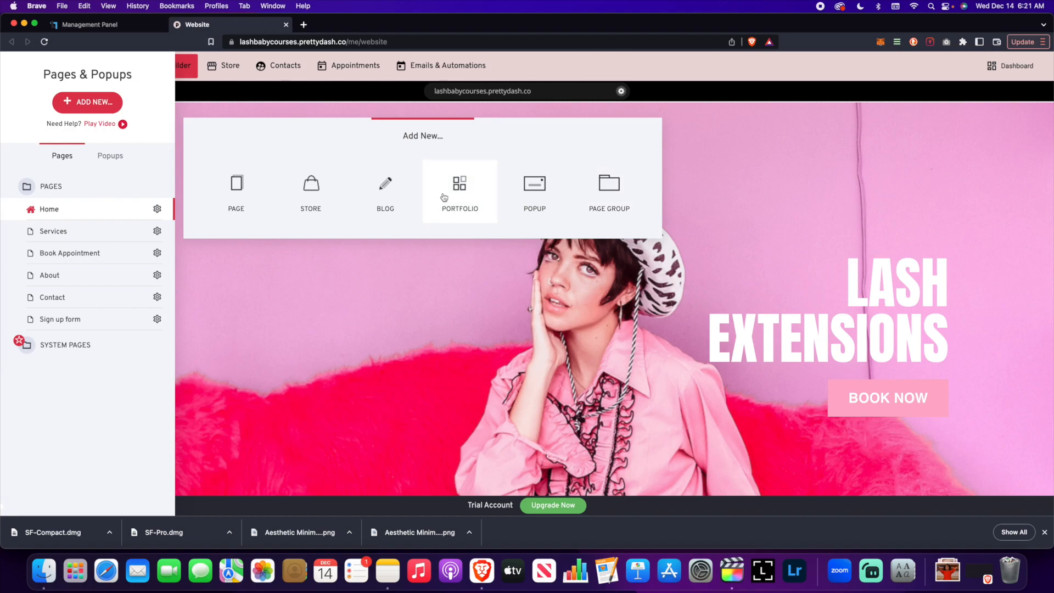
{"action": "left_click", "coordinate": [245, 190]}
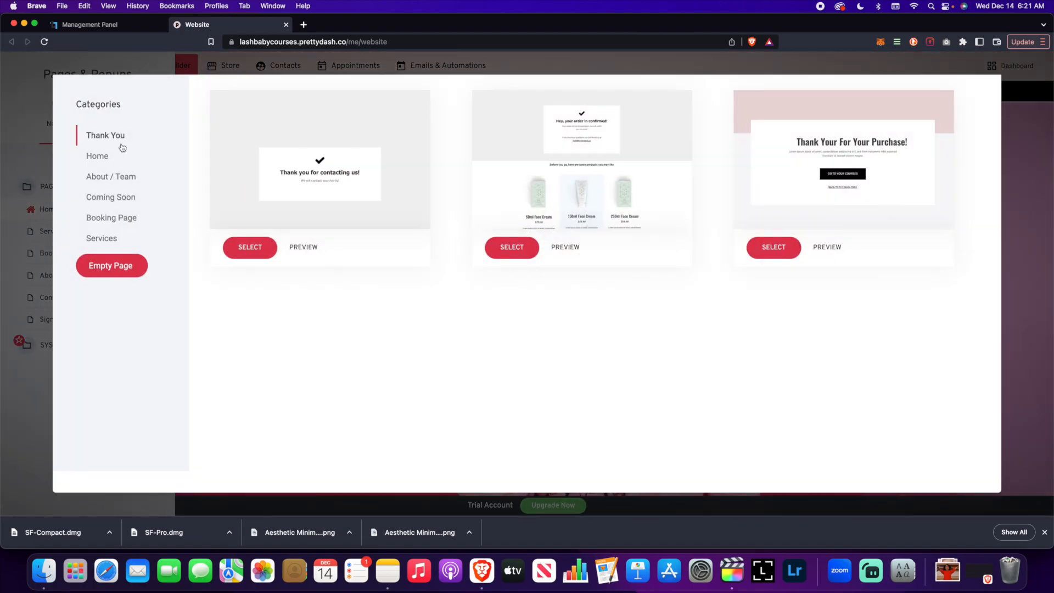
{"action": "left_click", "coordinate": [119, 176]}
{"action": "left_click", "coordinate": [119, 197]}
{"action": "left_click", "coordinate": [117, 219]}
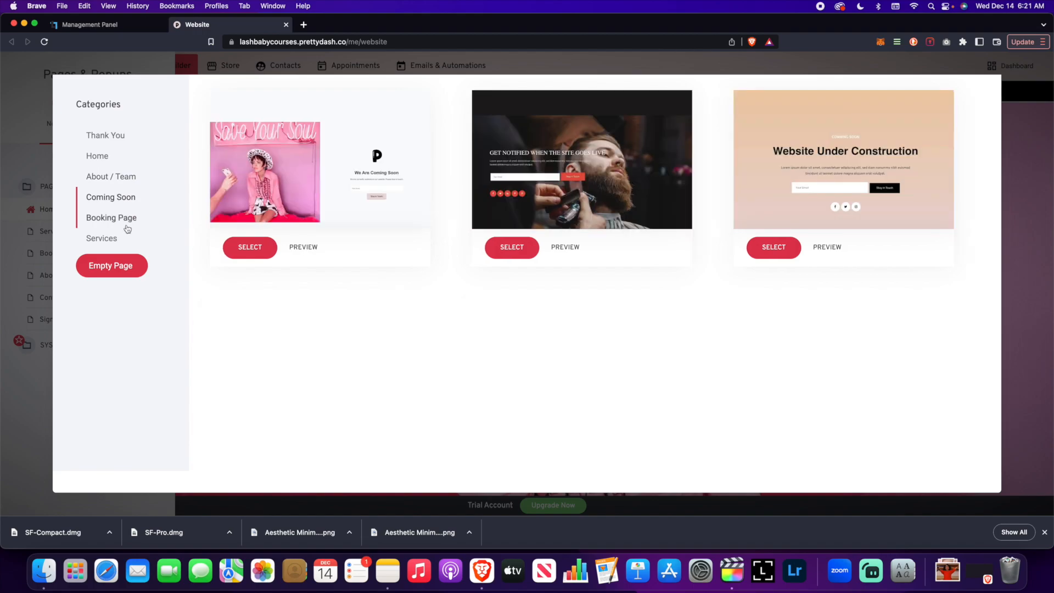
{"action": "left_click", "coordinate": [112, 239]}
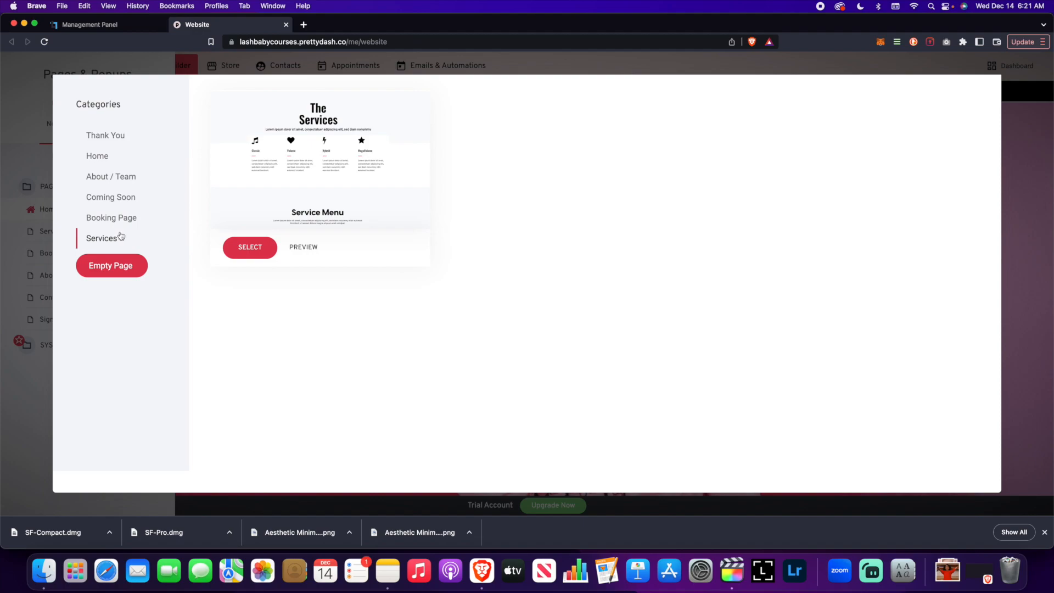
- Preview the Services template, scrolling through it, and close the preview
{"action": "mouse_move", "coordinate": [264, 224]}
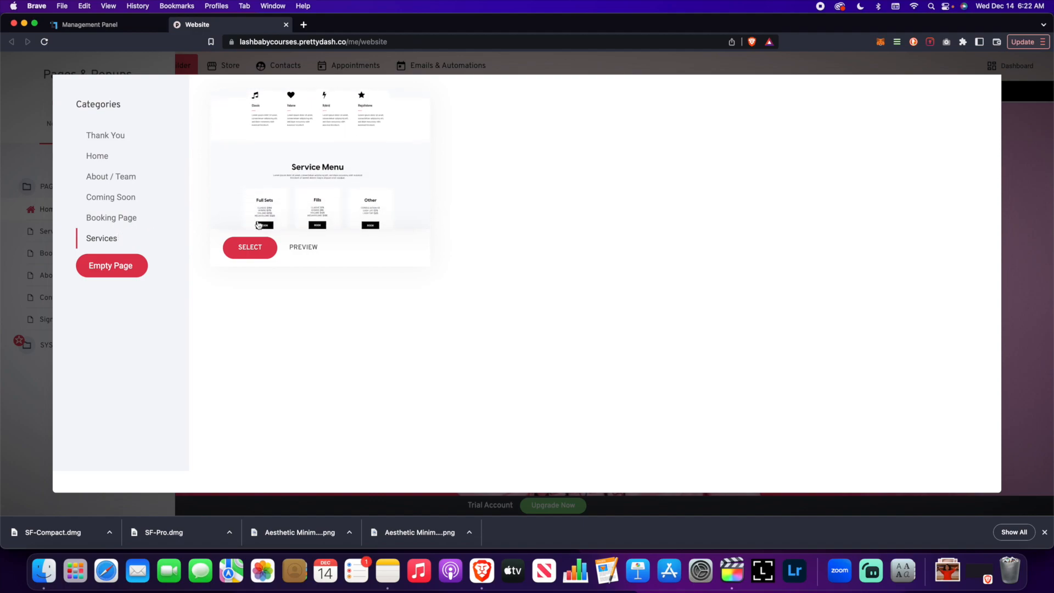
{"action": "left_click", "coordinate": [305, 247]}
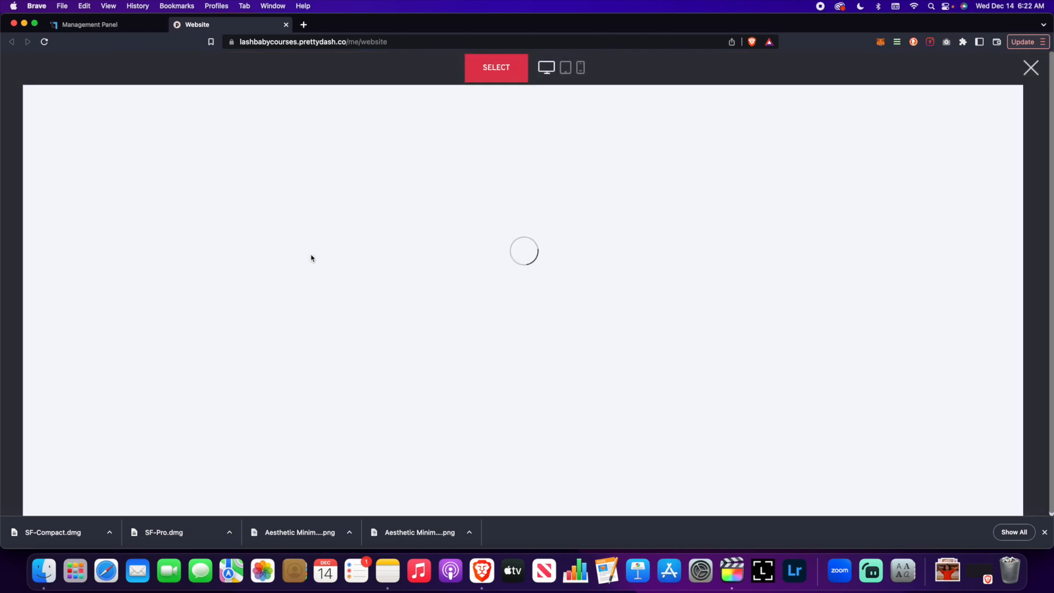
{"action": "scroll", "coordinate": [345, 266], "scroll_direction": "down", "scroll_amount": 15}
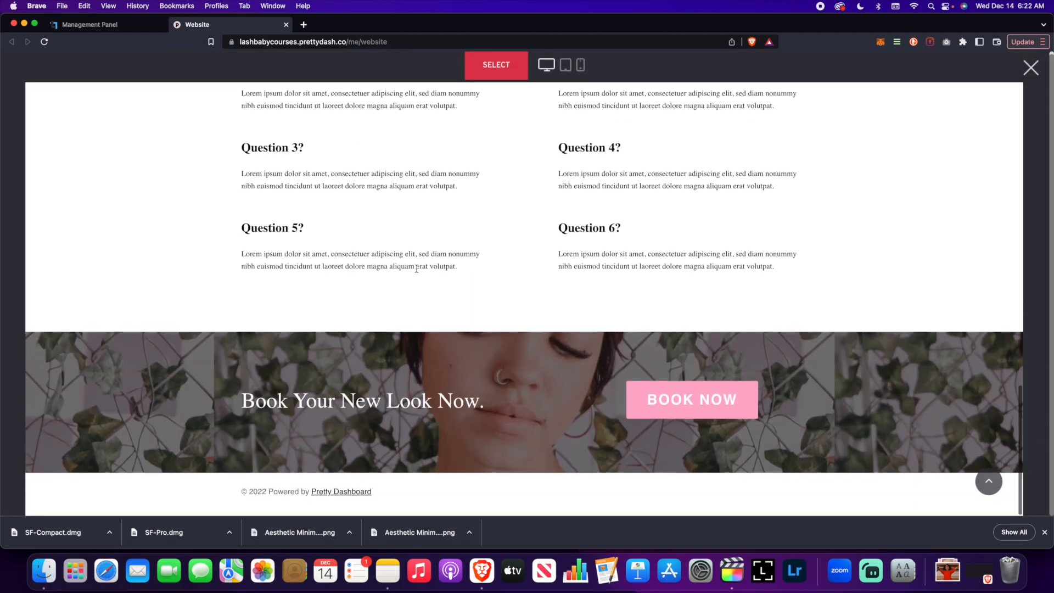
{"action": "left_click", "coordinate": [1030, 68]}
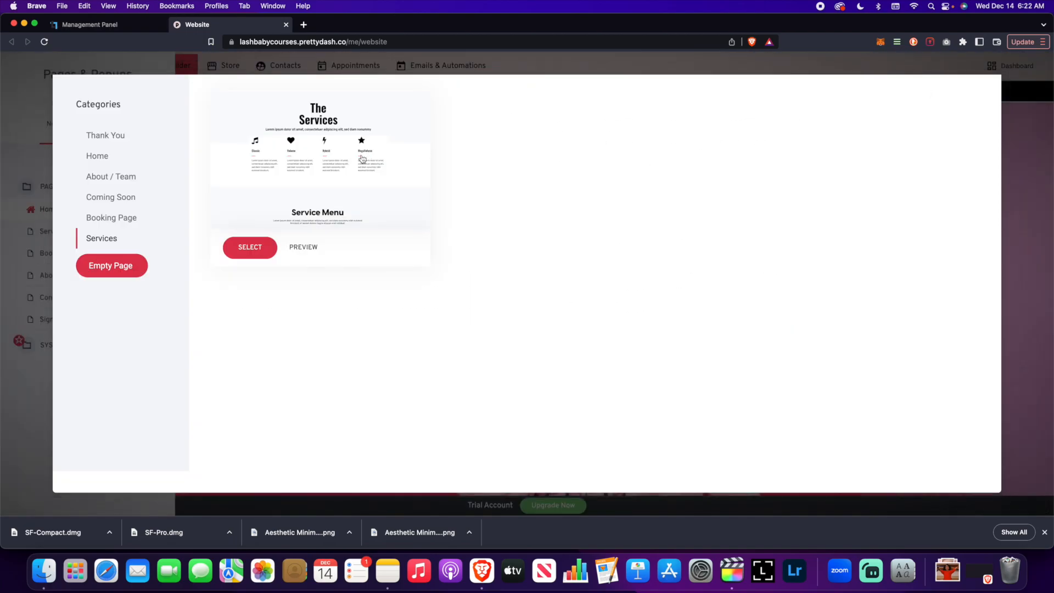
- Select the Services template and name the new page Service Page
{"action": "left_click", "coordinate": [250, 247]}
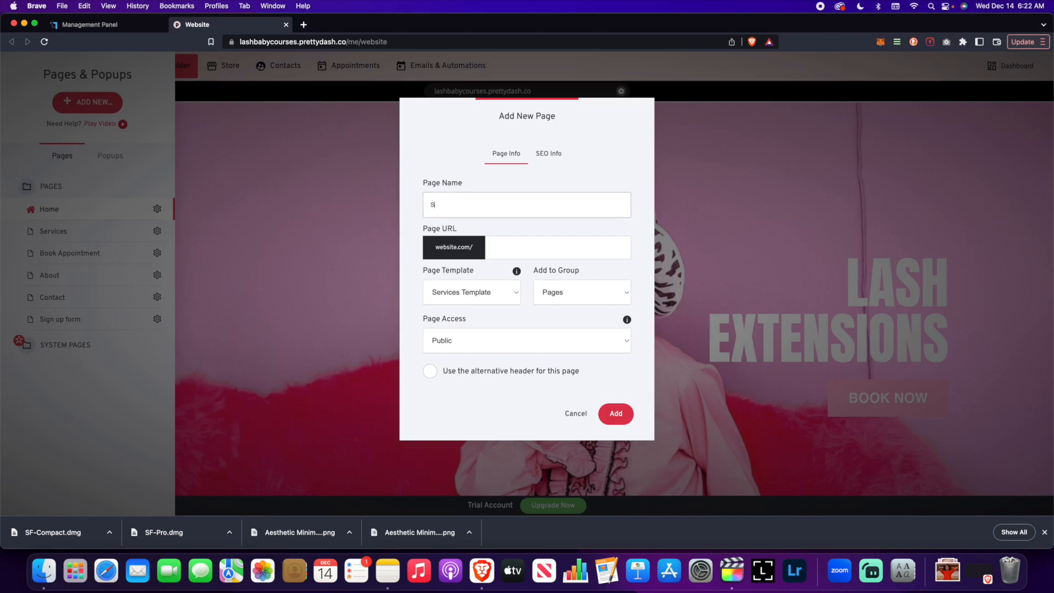
{"action": "type", "text": "ages"}
{"action": "key", "text": "BackSpace"}
{"action": "key", "text": "BackSpace"}
{"action": "key", "text": "BackSpace"}
{"action": "key", "text": "BackSpace"}
{"action": "key", "text": "BackSpace"}
{"action": "type", "text": "Page"}
- Keep the page template as Services Template, the group as Pages and the page access as Public
{"action": "left_click", "coordinate": [496, 298]}
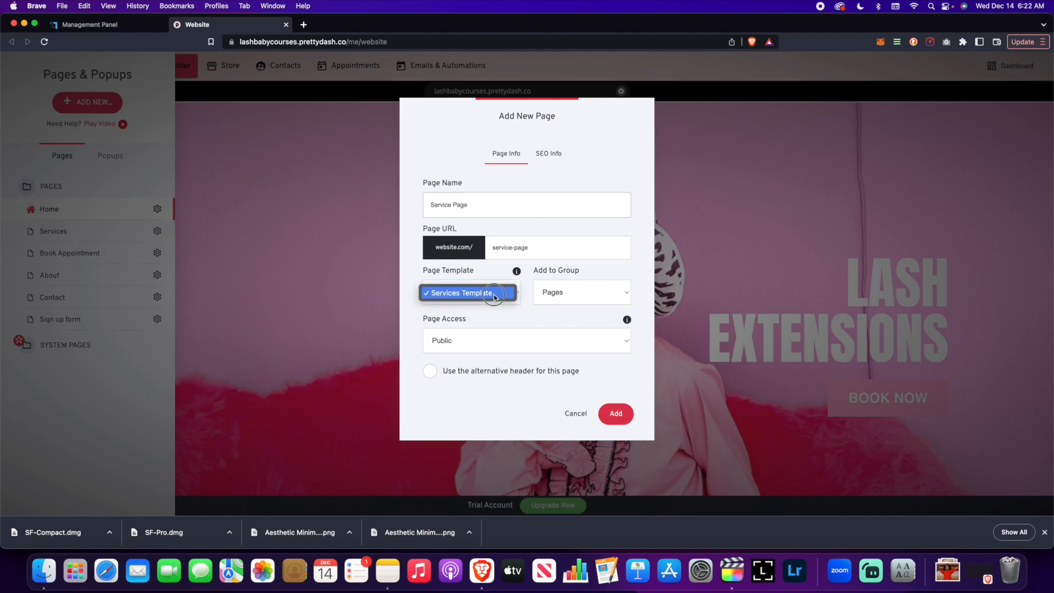
{"action": "left_click", "coordinate": [496, 292]}
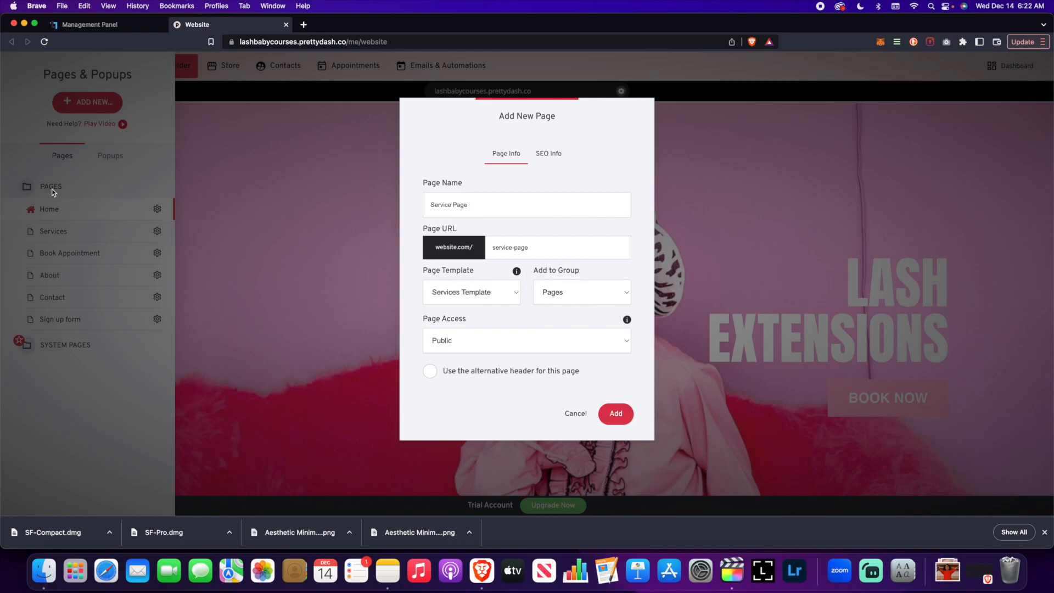
{"action": "left_click", "coordinate": [559, 291]}
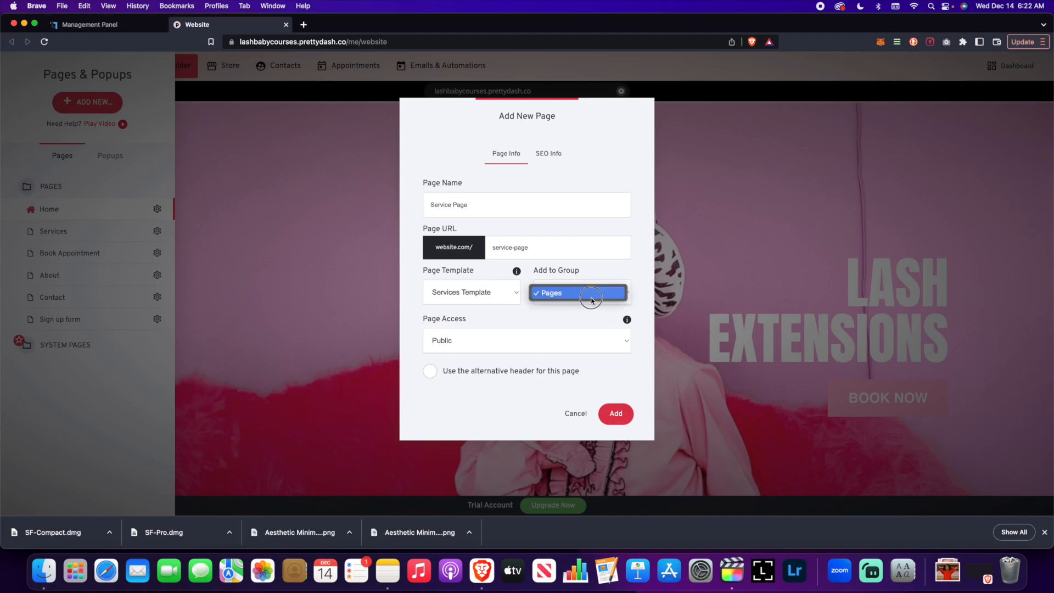
{"action": "left_click", "coordinate": [600, 274]}
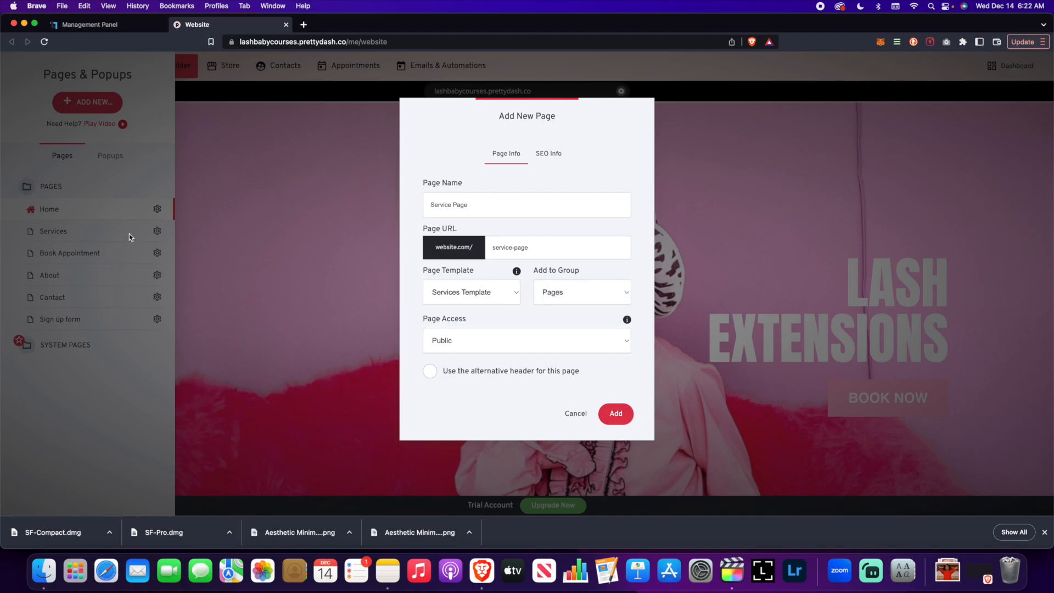
{"action": "left_click", "coordinate": [551, 340]}
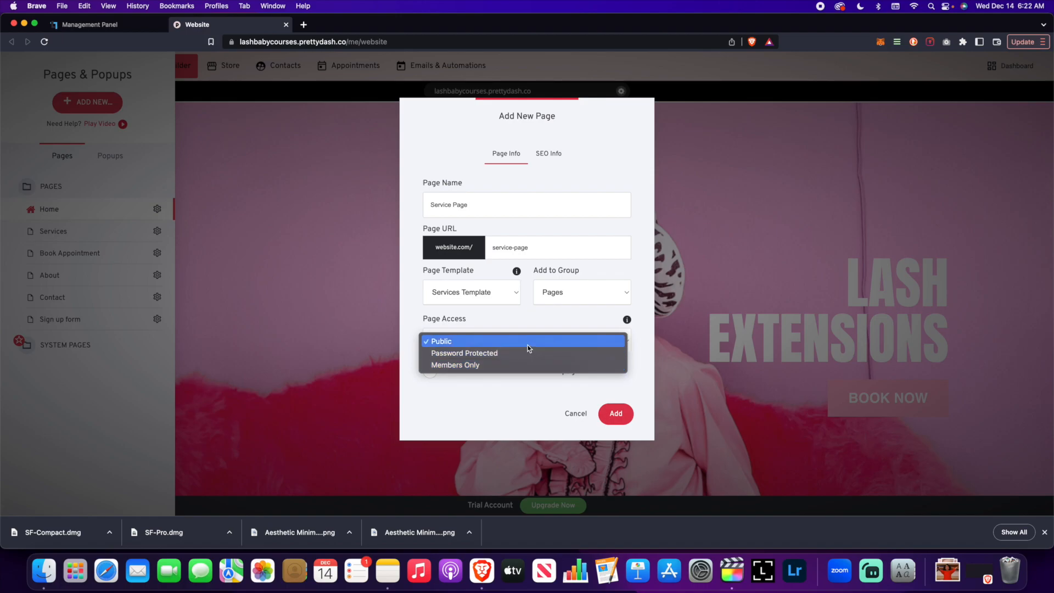
{"action": "left_click", "coordinate": [527, 343]}
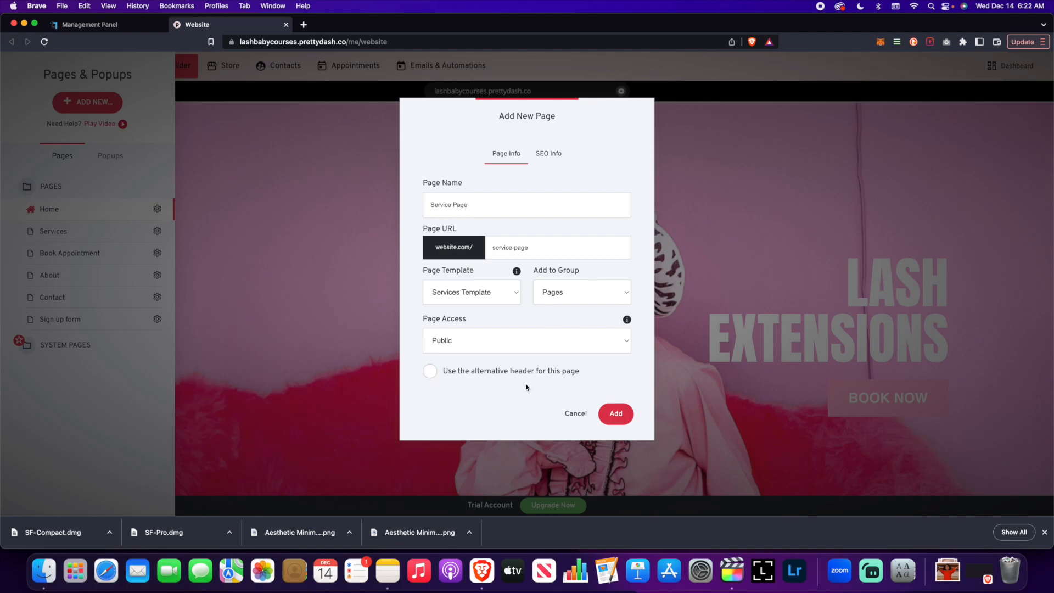
- Look over the SEO Info settings and add the Service Page
{"action": "left_click", "coordinate": [549, 157]}
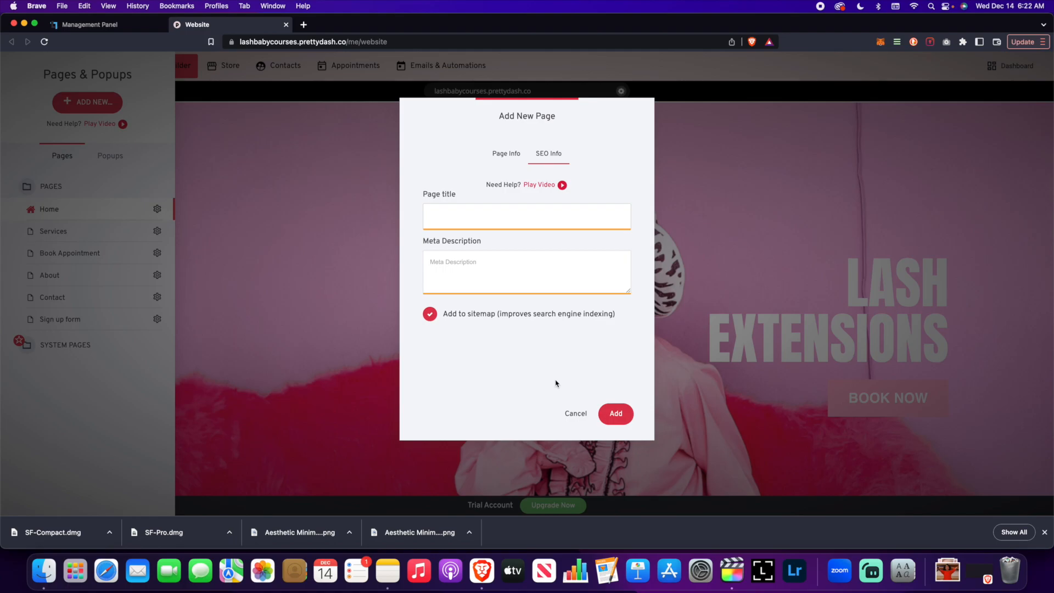
{"action": "left_click", "coordinate": [506, 153]}
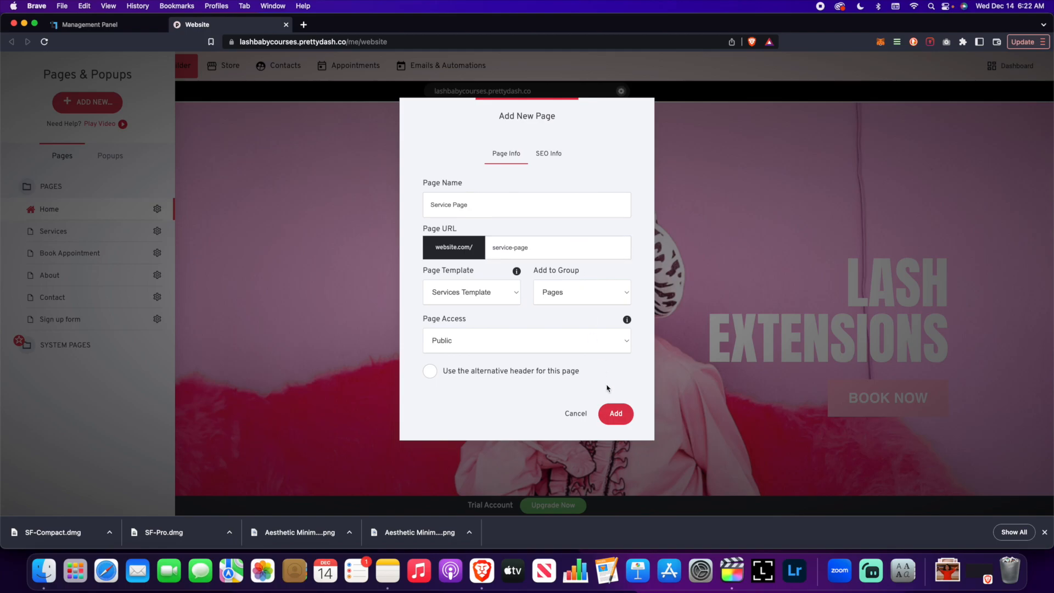
{"action": "left_click", "coordinate": [623, 415]}
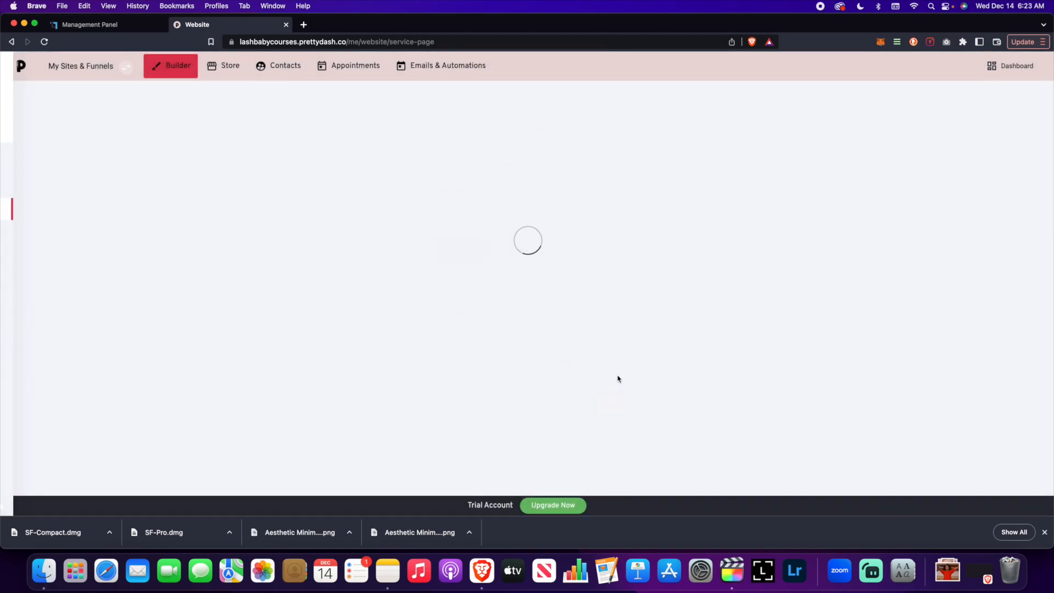
{"action": "scroll", "coordinate": [410, 307], "scroll_direction": "down", "scroll_amount": 15}
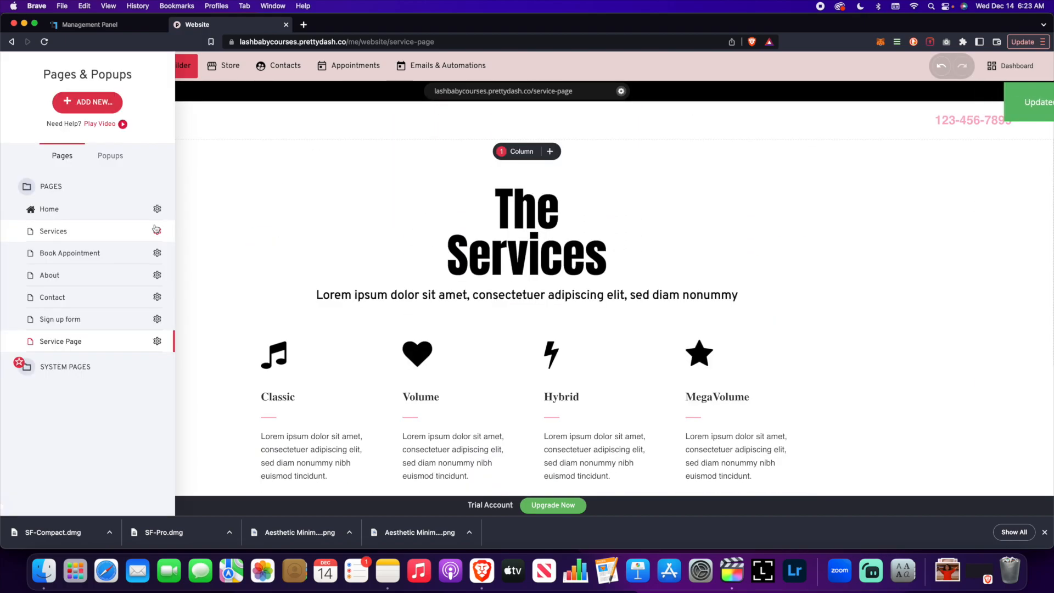
{"action": "left_click", "coordinate": [76, 103]}
{"action": "left_click", "coordinate": [244, 189]}
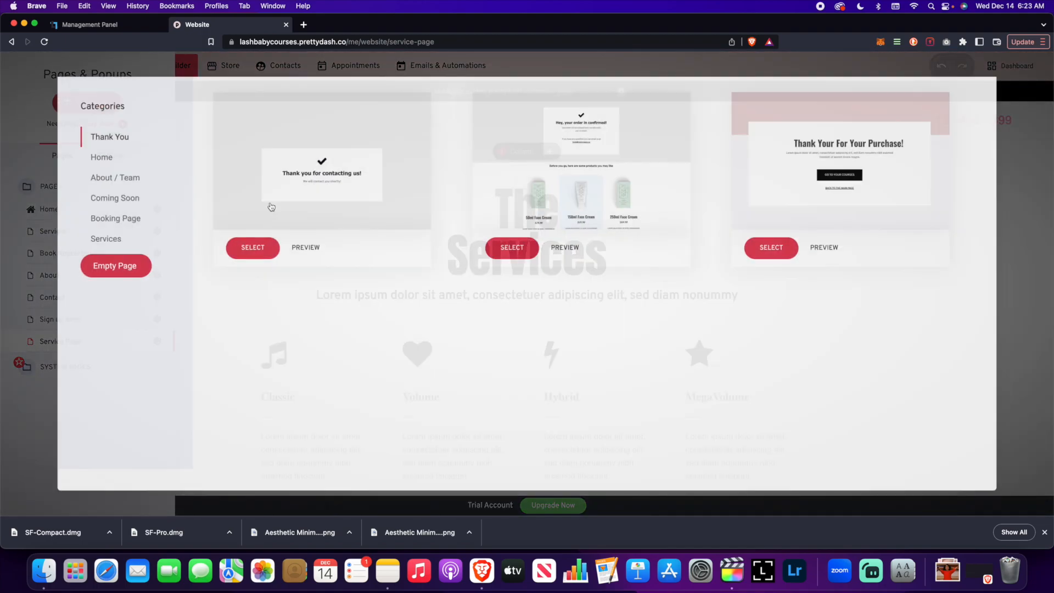
{"action": "left_click", "coordinate": [141, 275]}
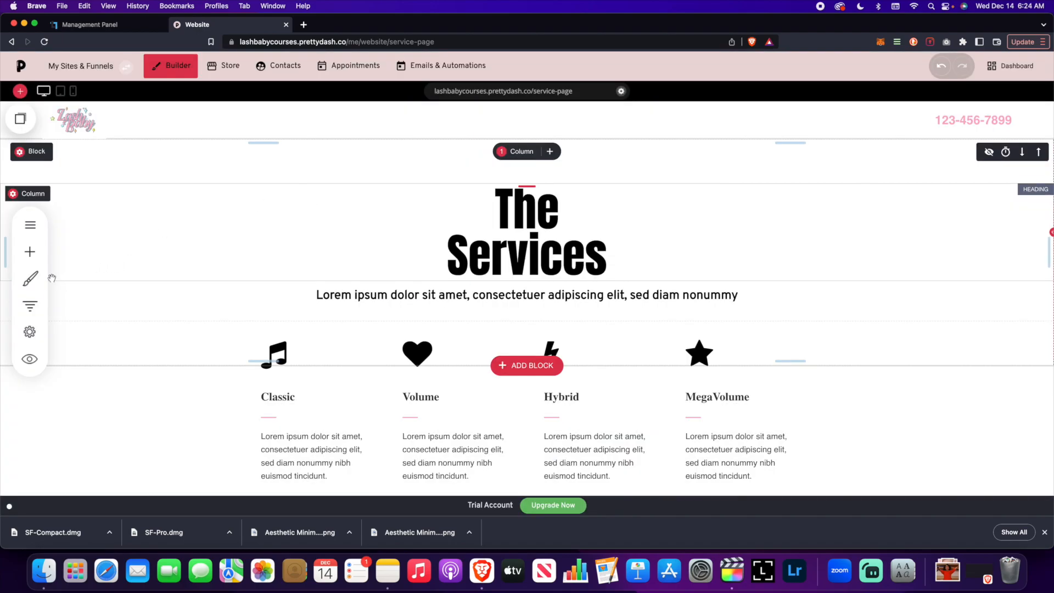
- Open Global Styling and inspect the Page Styling options for this page before closing the panel
{"action": "left_click", "coordinate": [17, 279]}
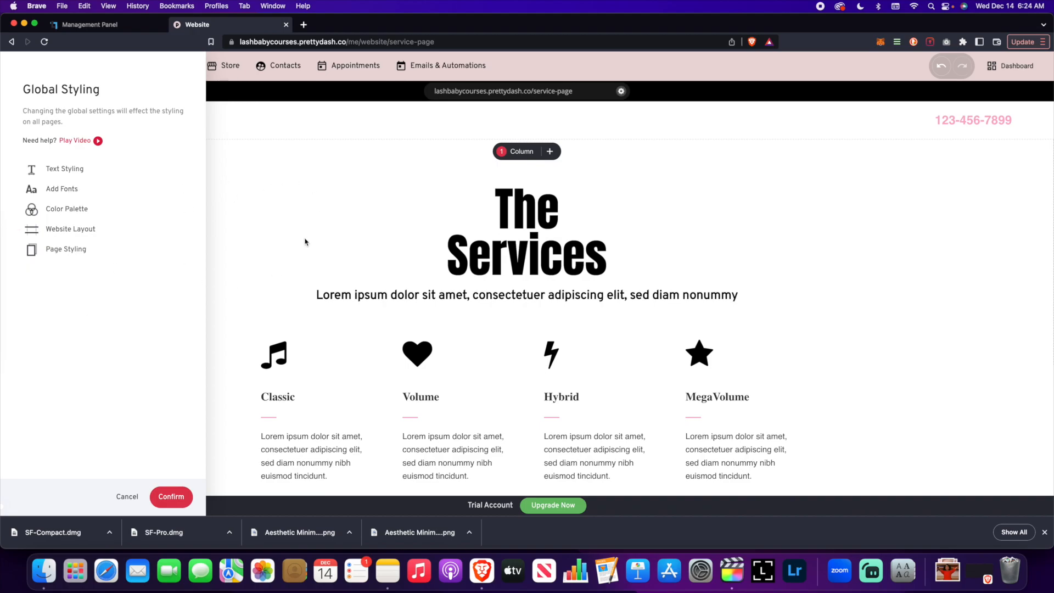
{"action": "left_click", "coordinate": [77, 254]}
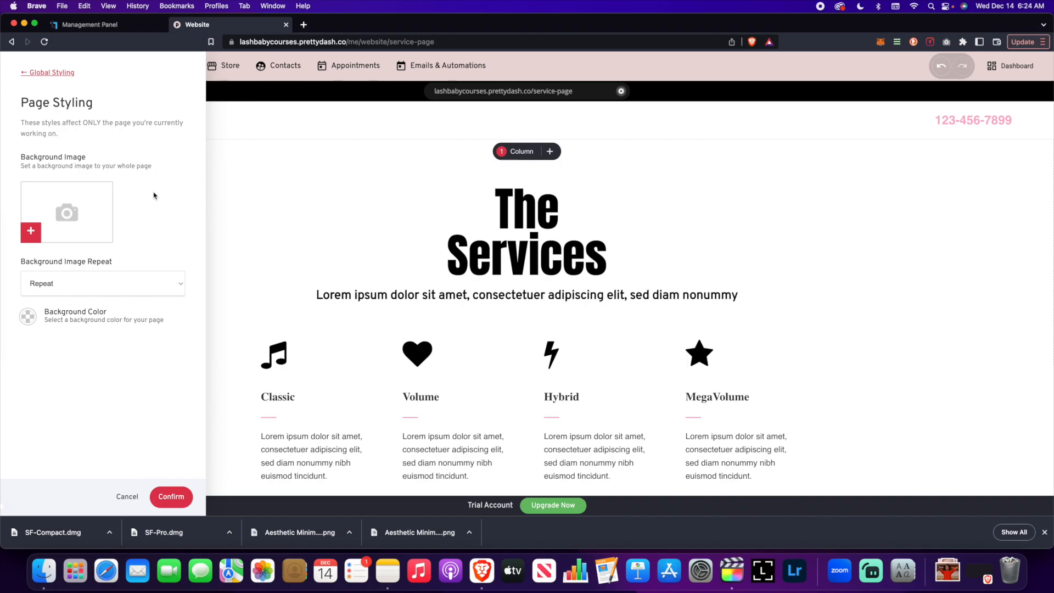
{"action": "left_click", "coordinate": [65, 74]}
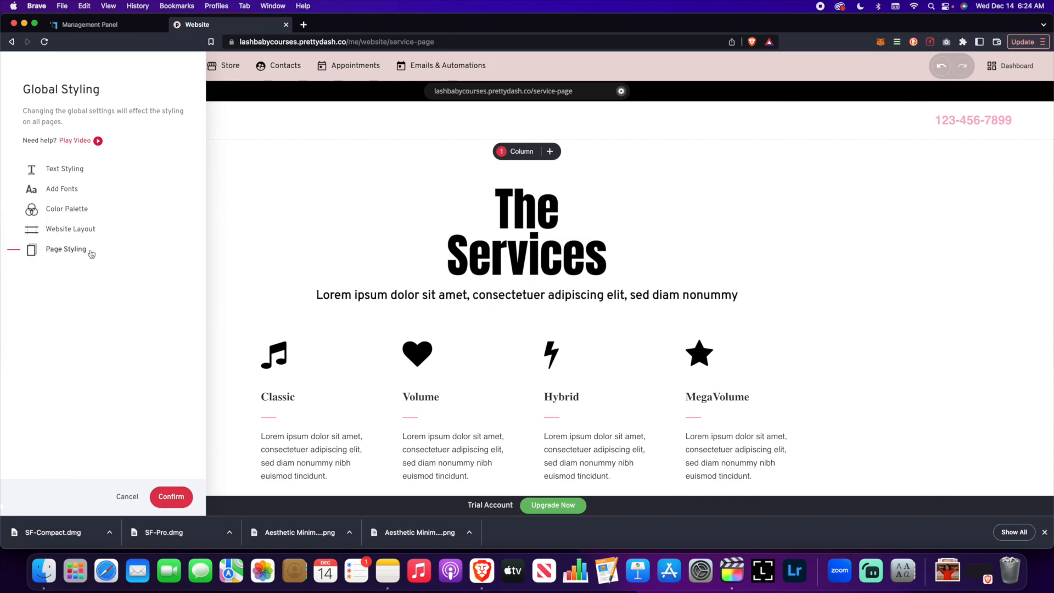
{"action": "left_click", "coordinate": [266, 242]}
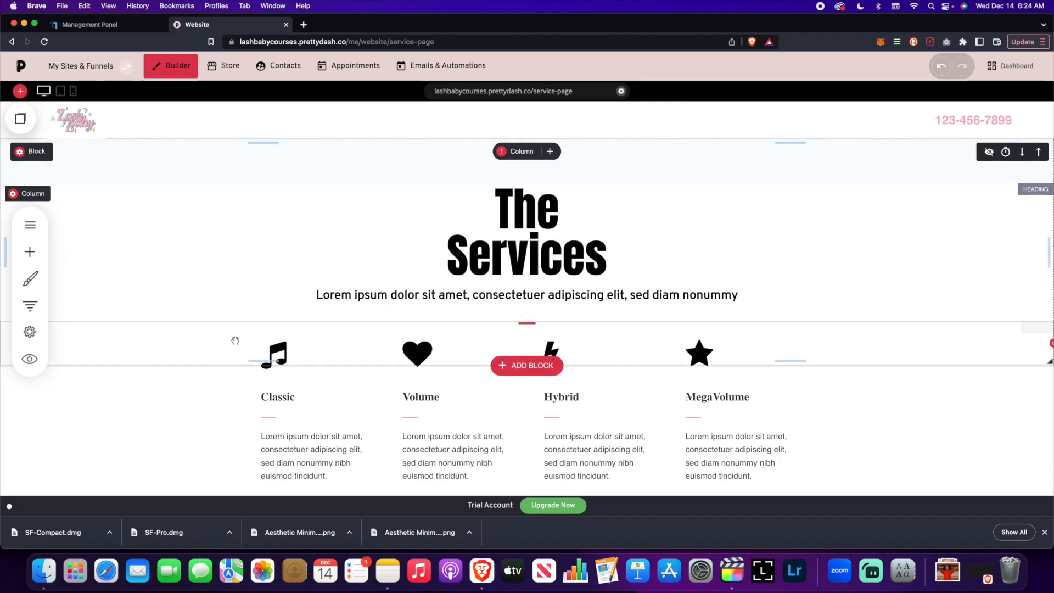
- Duplicate the Service Page from its page settings
{"action": "left_click", "coordinate": [30, 225]}
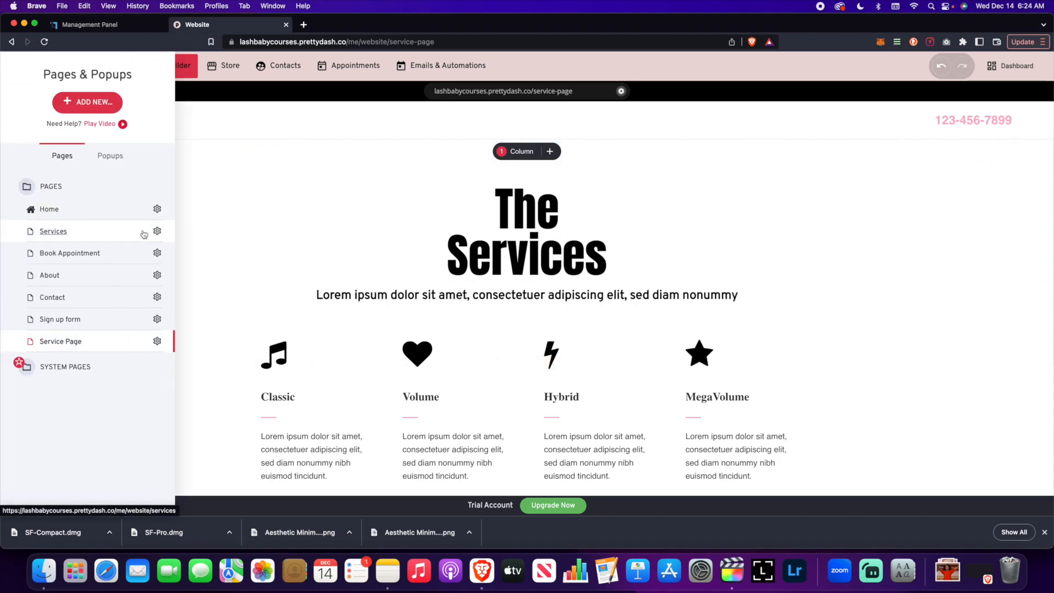
{"action": "left_click", "coordinate": [158, 342]}
{"action": "left_click", "coordinate": [162, 281]}
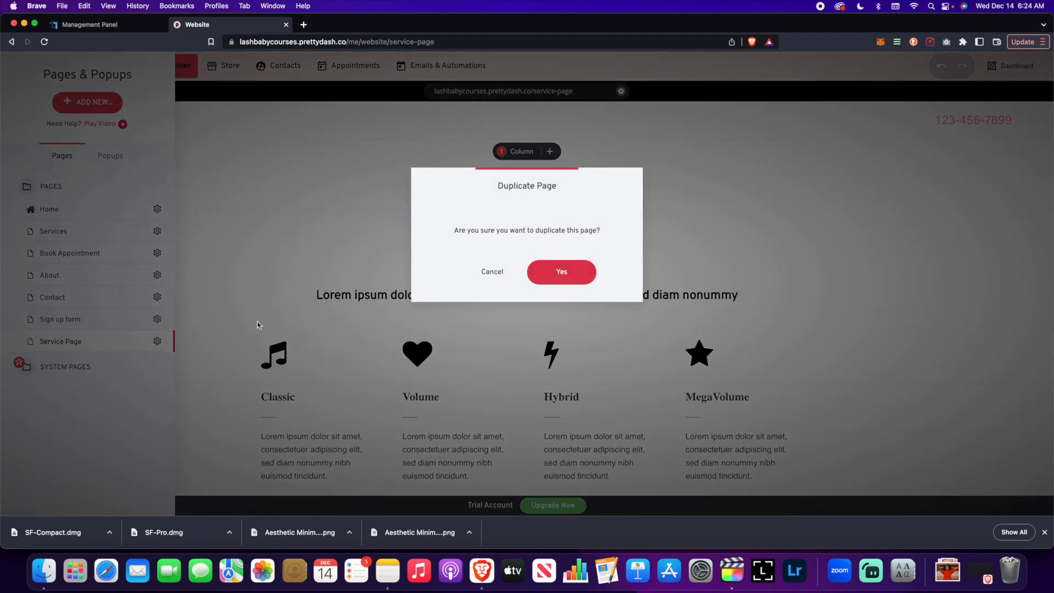
{"action": "left_click", "coordinate": [555, 271]}
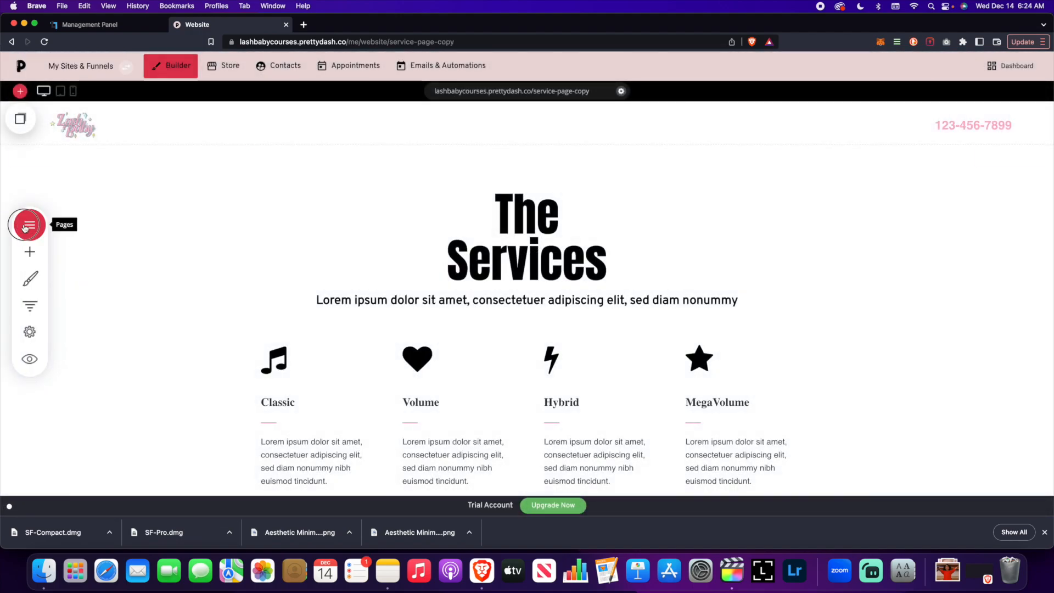
- Inspect the duplicated Service Page's settings, including its URL suffix and SEO Info, and cancel without saving
{"action": "left_click", "coordinate": [28, 225]}
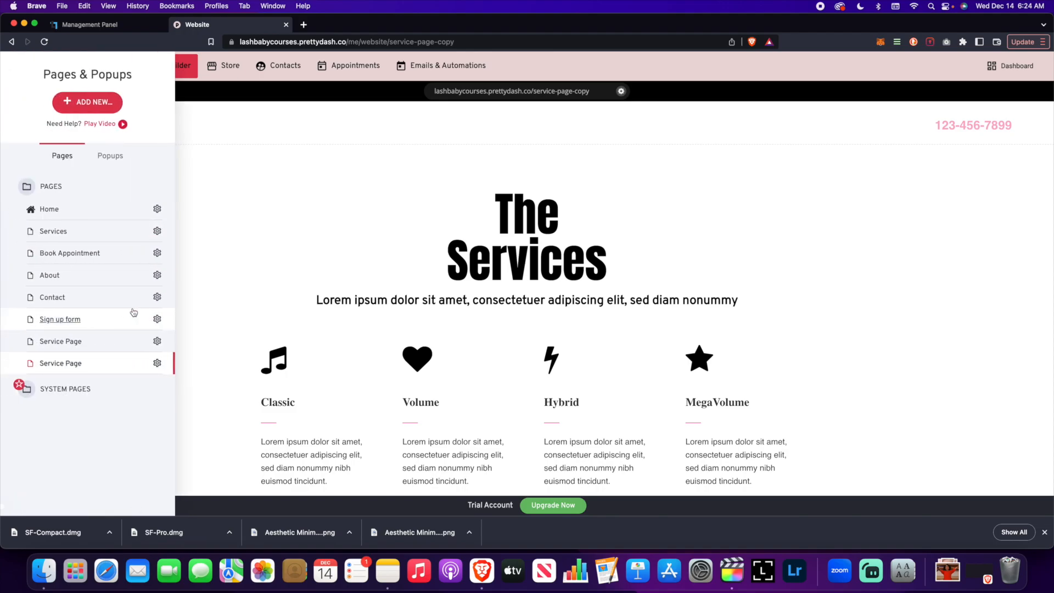
{"action": "left_click", "coordinate": [157, 363]}
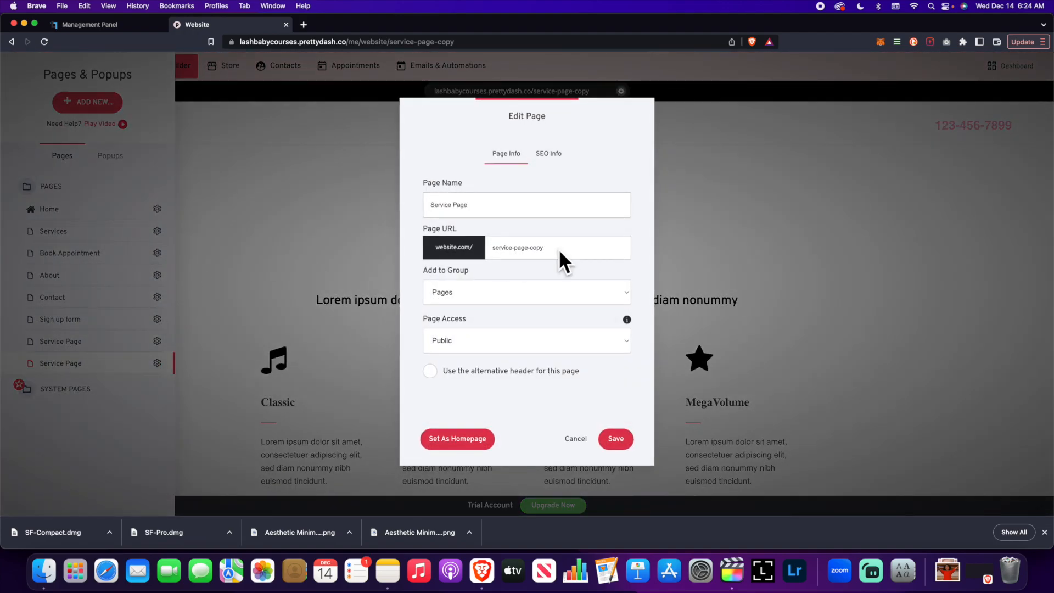
{"action": "left_click_drag", "start_coordinate": [530, 247], "coordinate": [543, 247]}
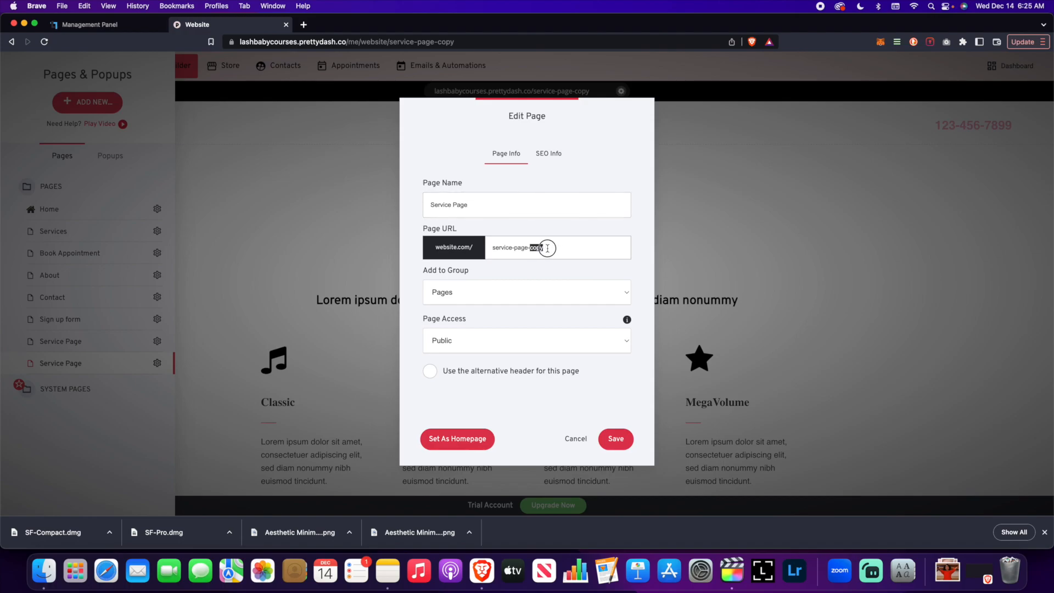
{"action": "left_click", "coordinate": [549, 153]}
{"action": "left_click", "coordinate": [576, 439]}
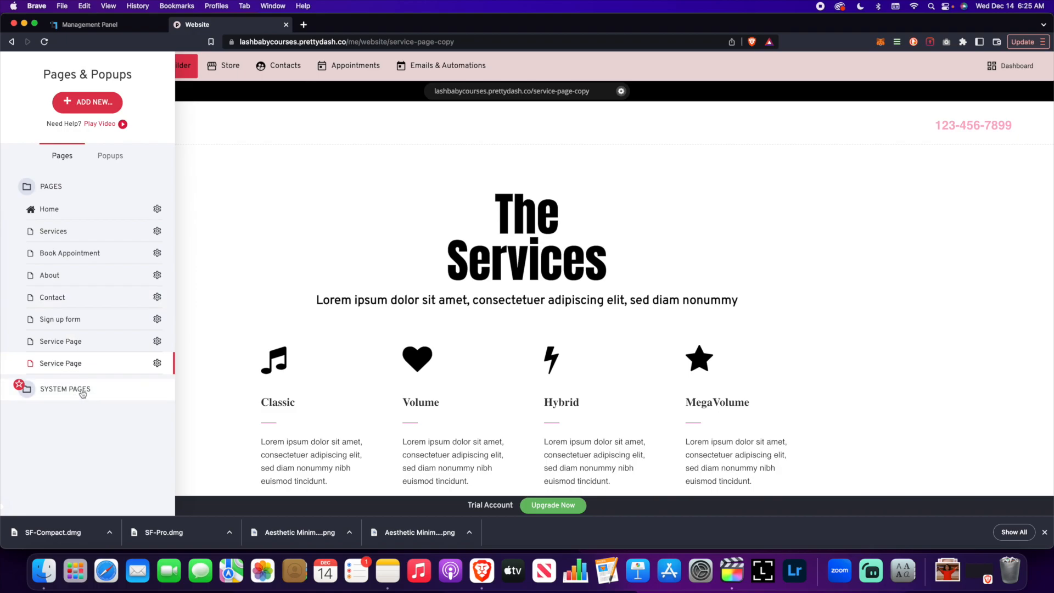
- Expand the System Pages list in the pages panel
{"action": "left_click", "coordinate": [64, 389]}
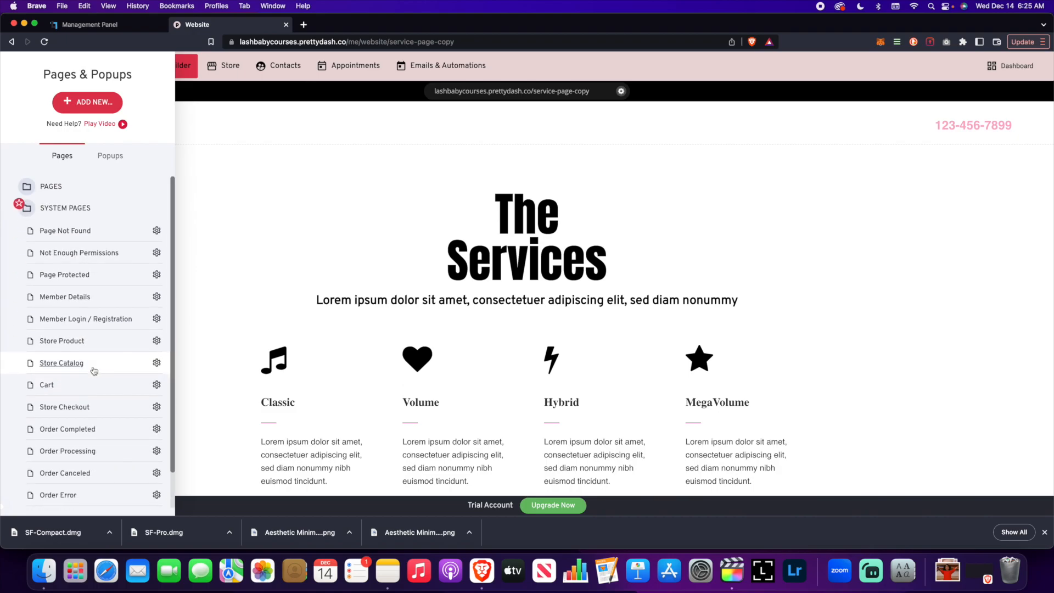
- Scroll through the System Pages list and open the Page Protected page
{"action": "scroll", "coordinate": [90, 368], "scroll_direction": "down", "scroll_amount": 2}
{"action": "scroll", "coordinate": [91, 367], "scroll_direction": "up", "scroll_amount": 2}
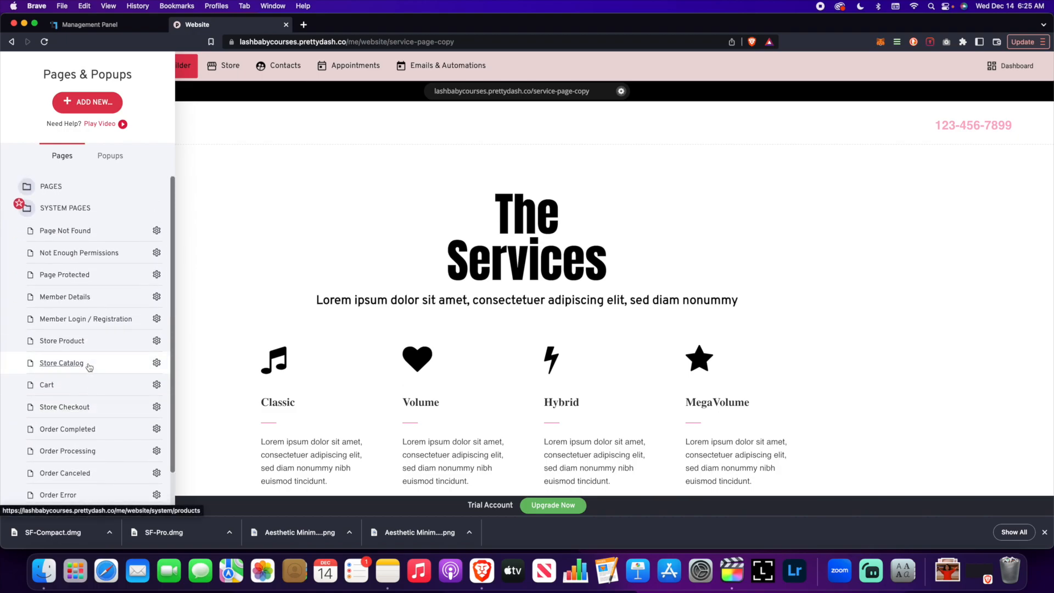
{"action": "scroll", "coordinate": [88, 367], "scroll_direction": "down", "scroll_amount": 2}
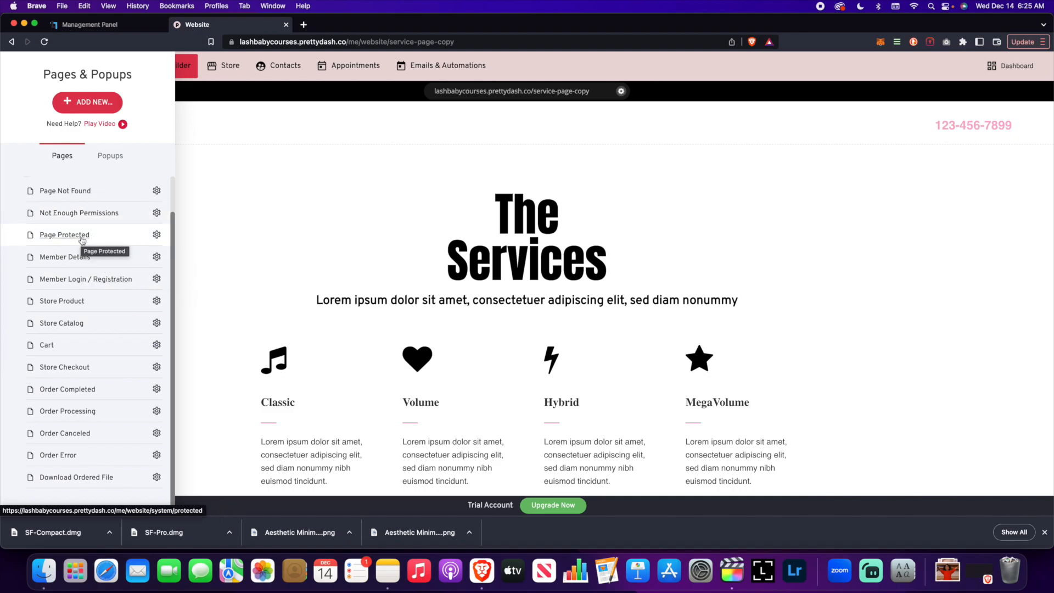
{"action": "left_click", "coordinate": [64, 234]}
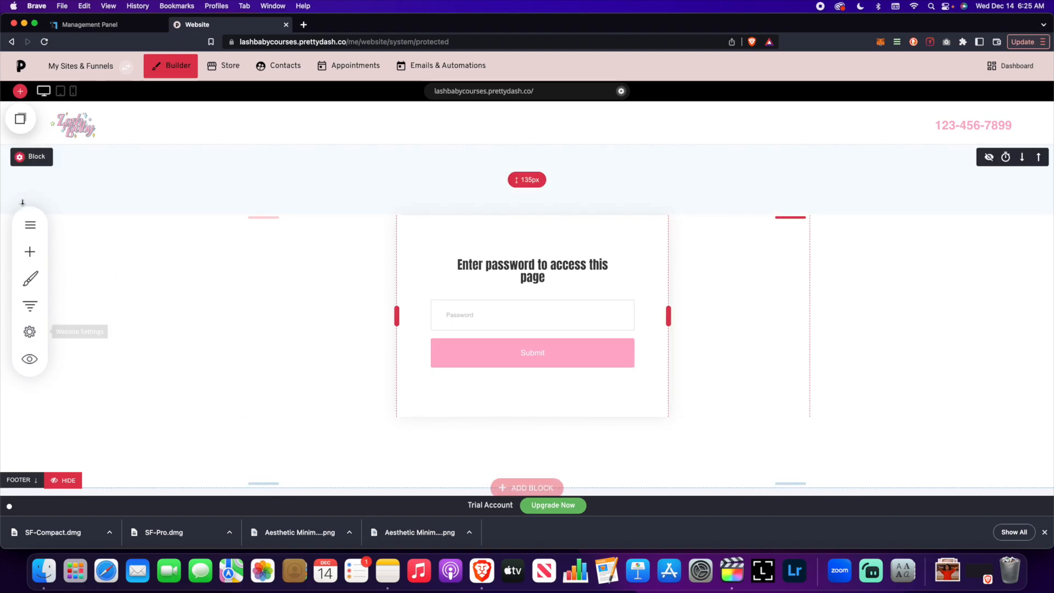
- Reopen the pages panel and open the Store Checkout system page
{"action": "left_click", "coordinate": [30, 224]}
{"action": "scroll", "coordinate": [72, 372], "scroll_direction": "down", "scroll_amount": 2}
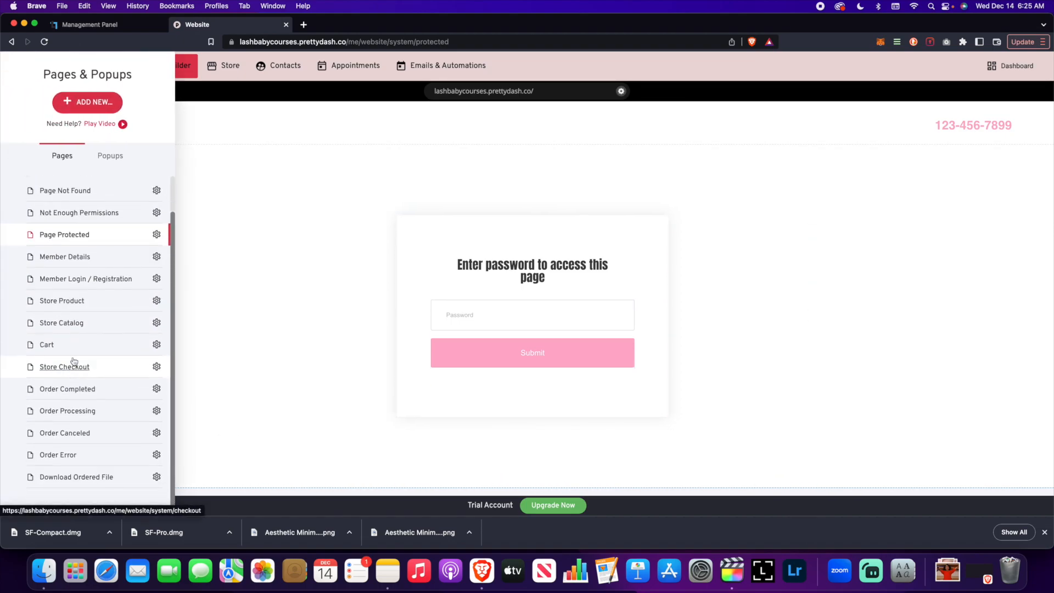
{"action": "left_click", "coordinate": [92, 369]}
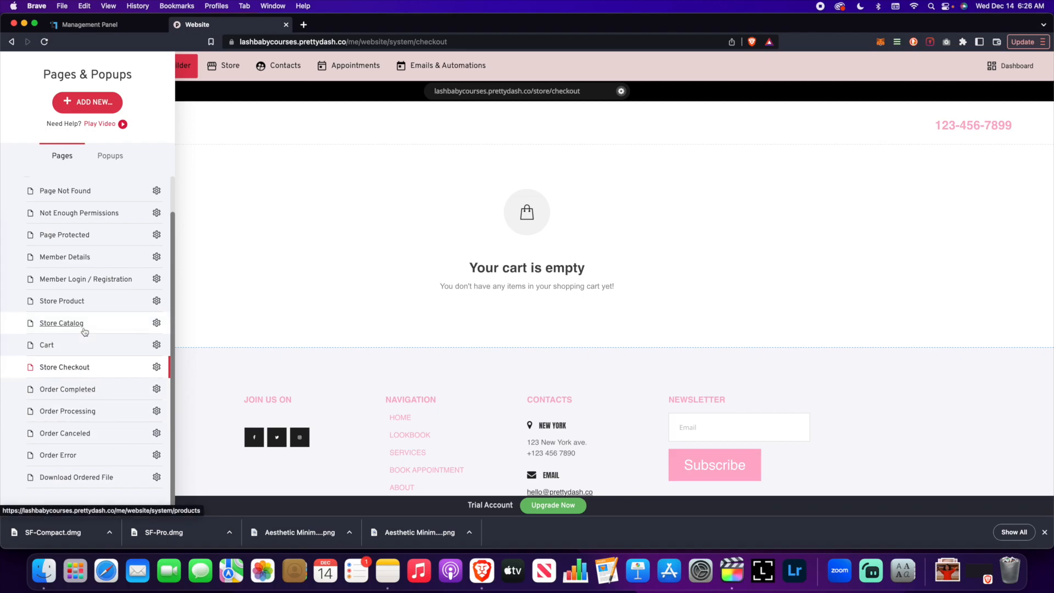
- Open the Store Product system page and inspect its product layout settings before closing them
{"action": "left_click", "coordinate": [78, 302]}
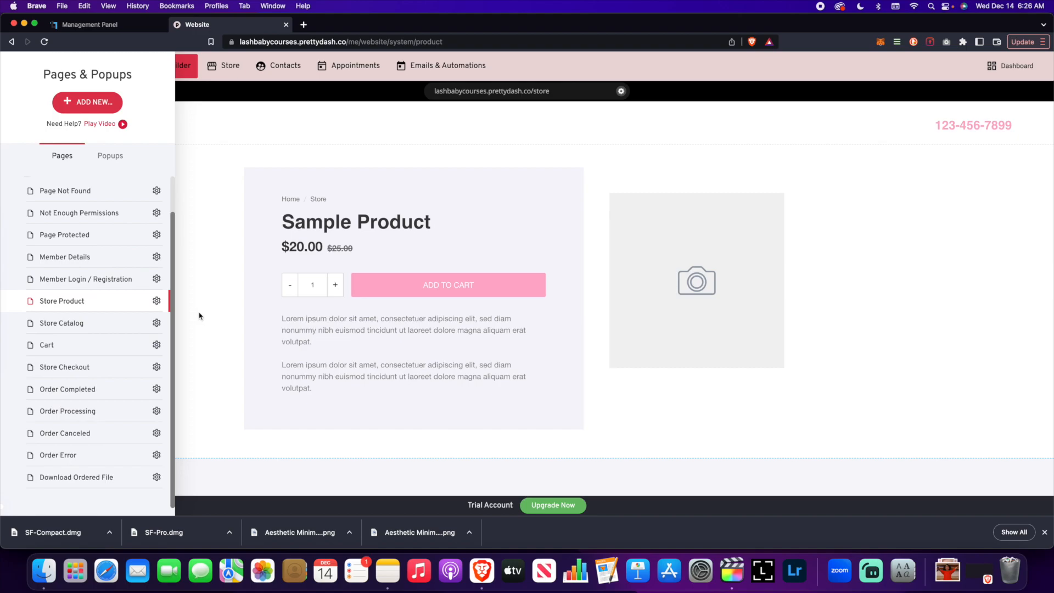
{"action": "scroll", "coordinate": [464, 278], "scroll_direction": "down", "scroll_amount": 2}
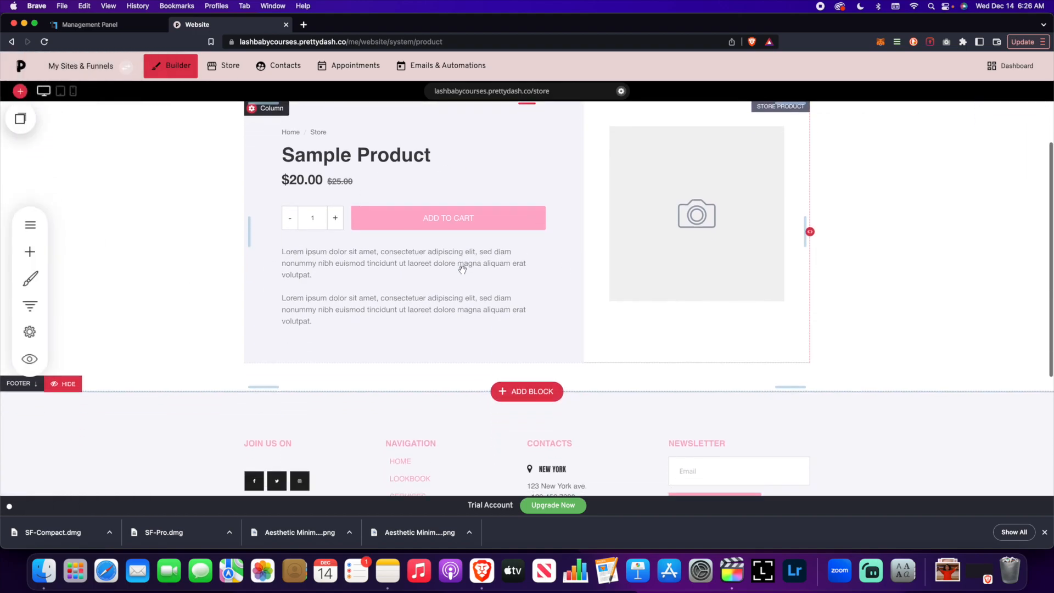
{"action": "scroll", "coordinate": [334, 212], "scroll_direction": "up", "scroll_amount": 2}
{"action": "left_click", "coordinate": [274, 154]}
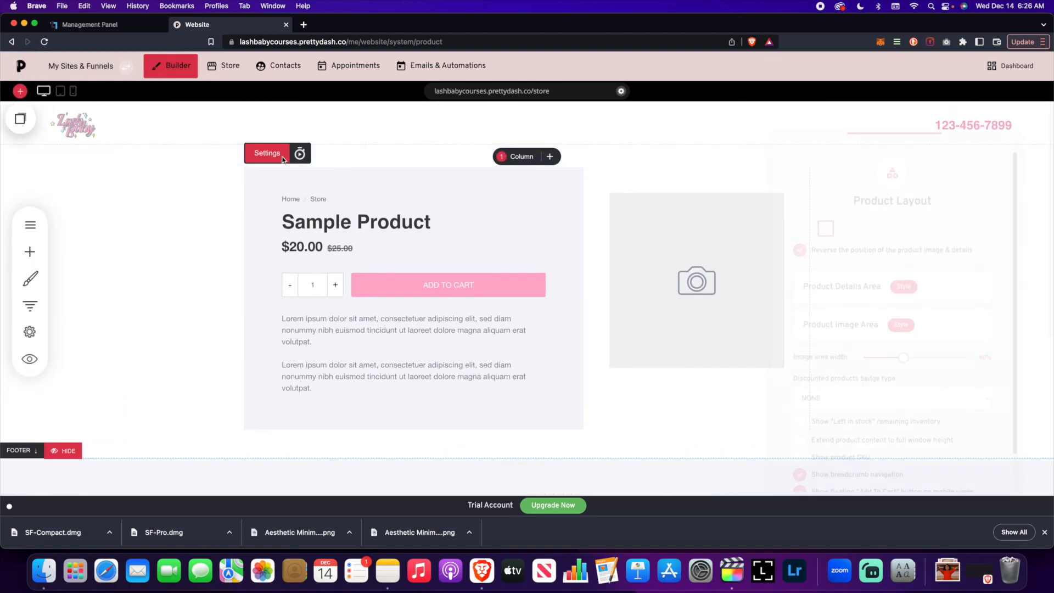
{"action": "scroll", "coordinate": [886, 329], "scroll_direction": "down", "scroll_amount": 3}
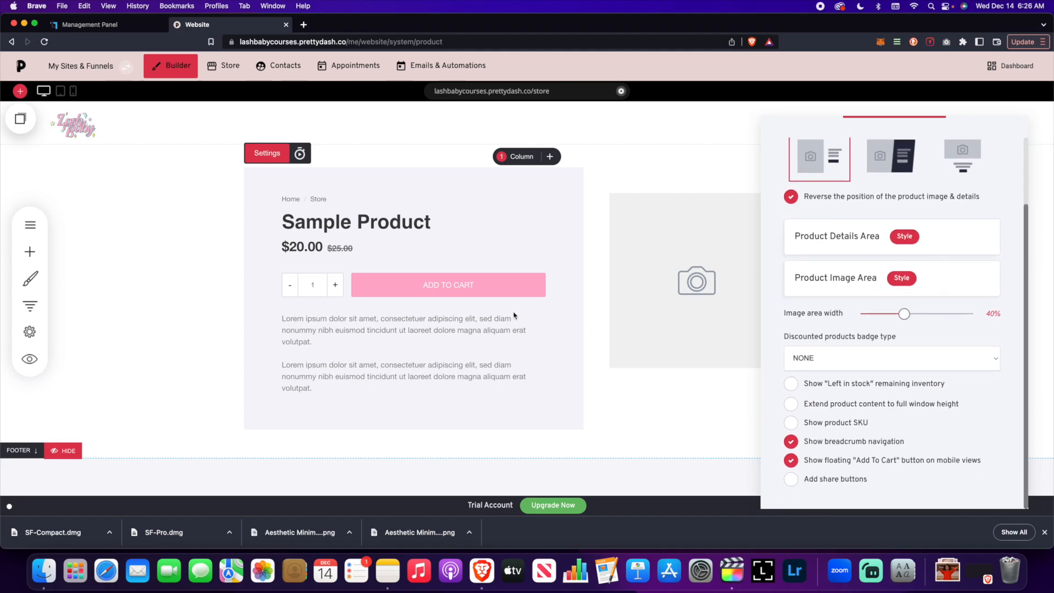
{"action": "left_click", "coordinate": [534, 229]}
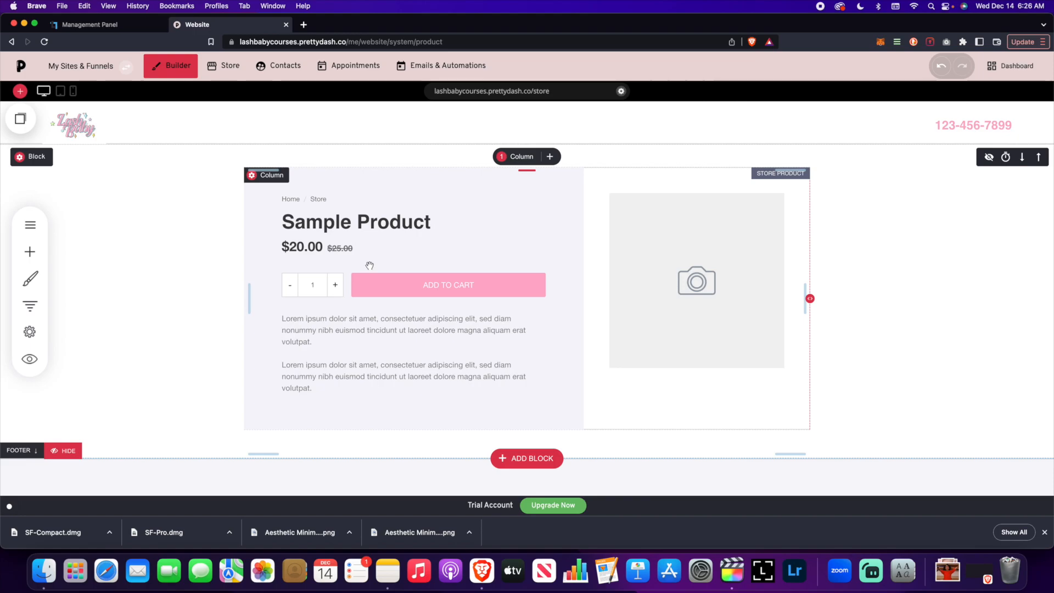
- Open another page from the pages panel, then switch the panel to the Popups list
{"action": "left_click", "coordinate": [30, 225]}
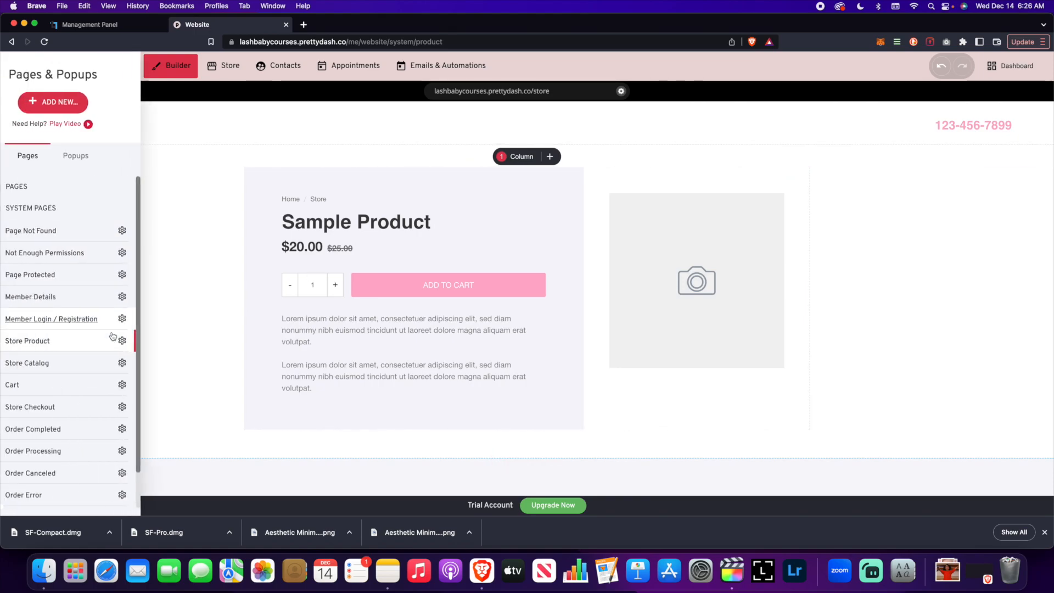
{"action": "scroll", "coordinate": [123, 339], "scroll_direction": "down", "scroll_amount": 2}
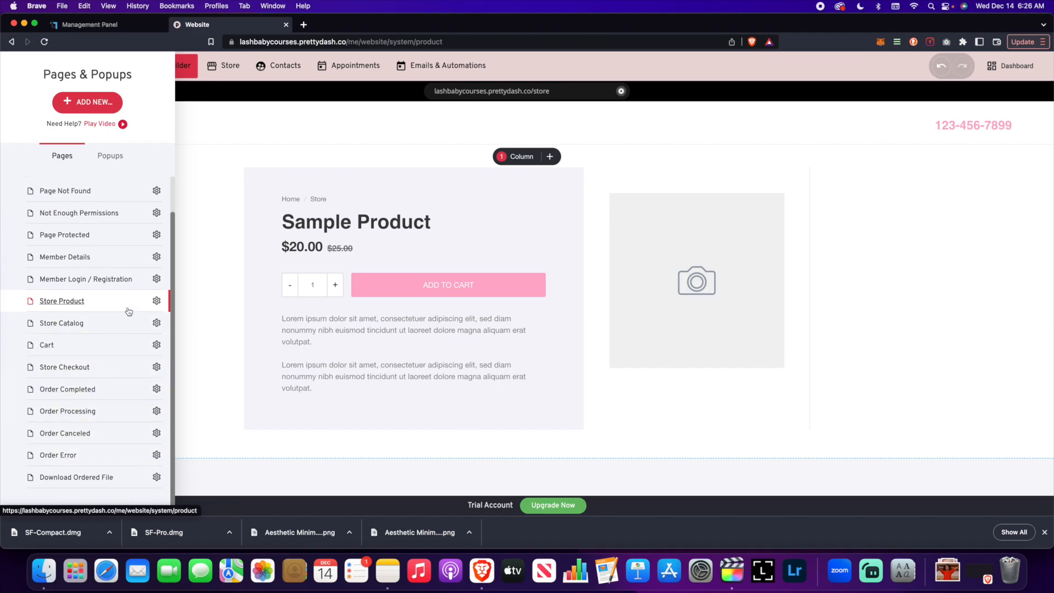
{"action": "left_click", "coordinate": [125, 281]}
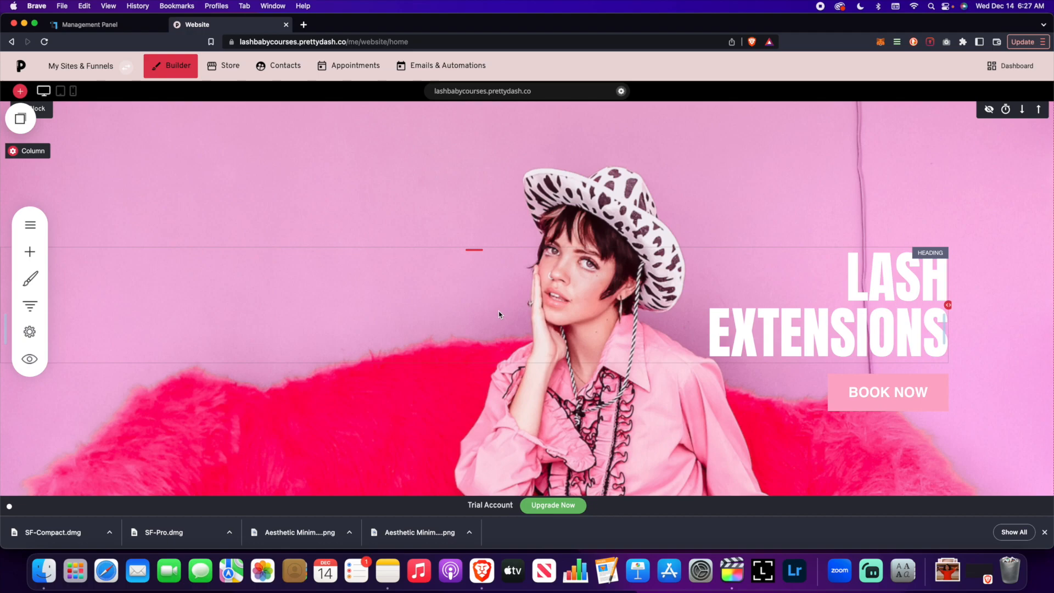
{"action": "left_click", "coordinate": [30, 225]}
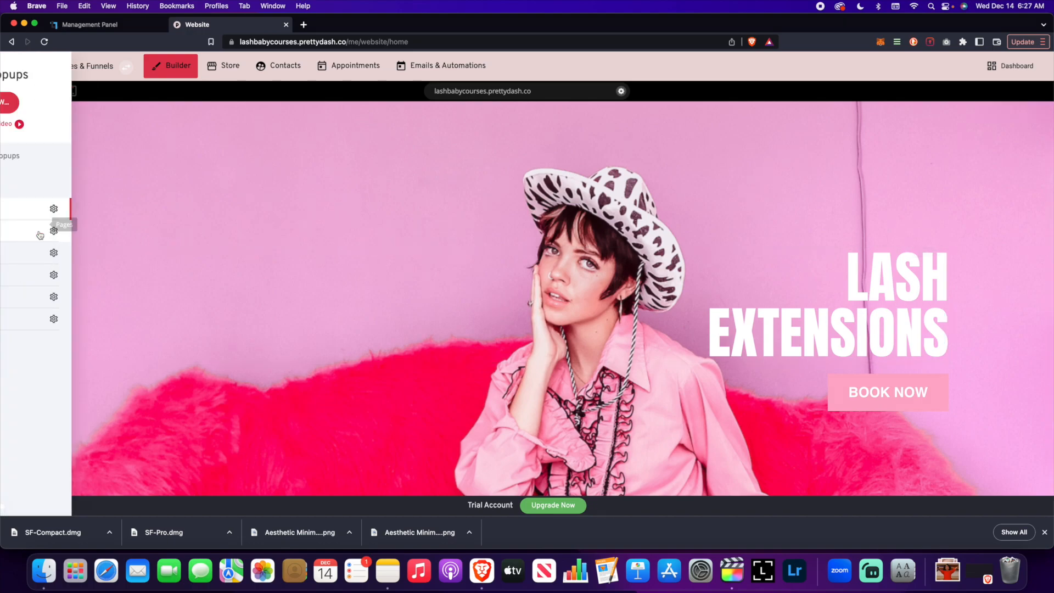
{"action": "left_click", "coordinate": [110, 157]}
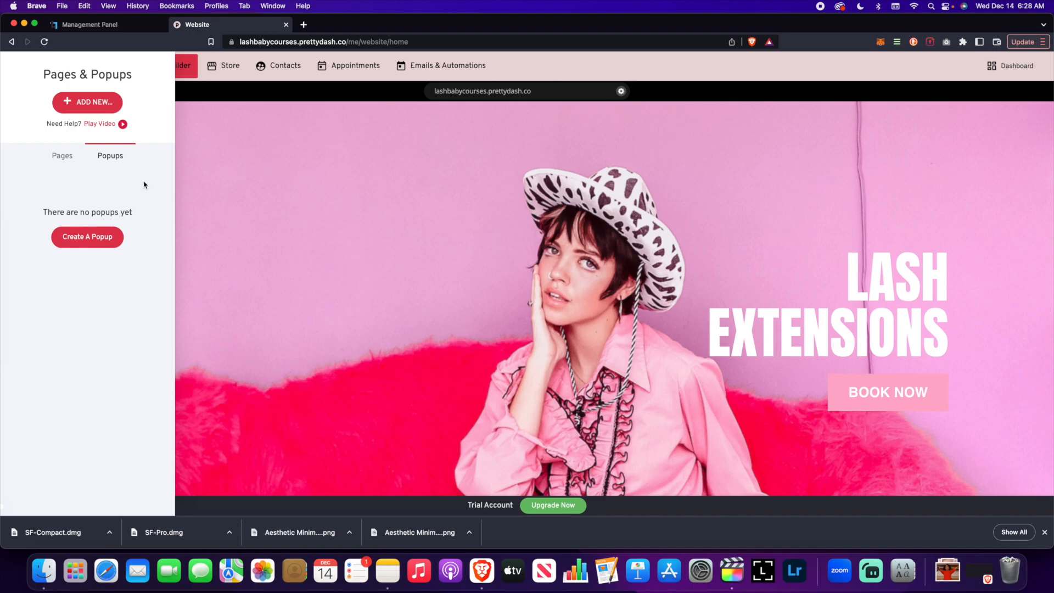
- Start creating a popup and browse the Checkout, Product and Opt-In template categories
{"action": "left_click", "coordinate": [113, 239]}
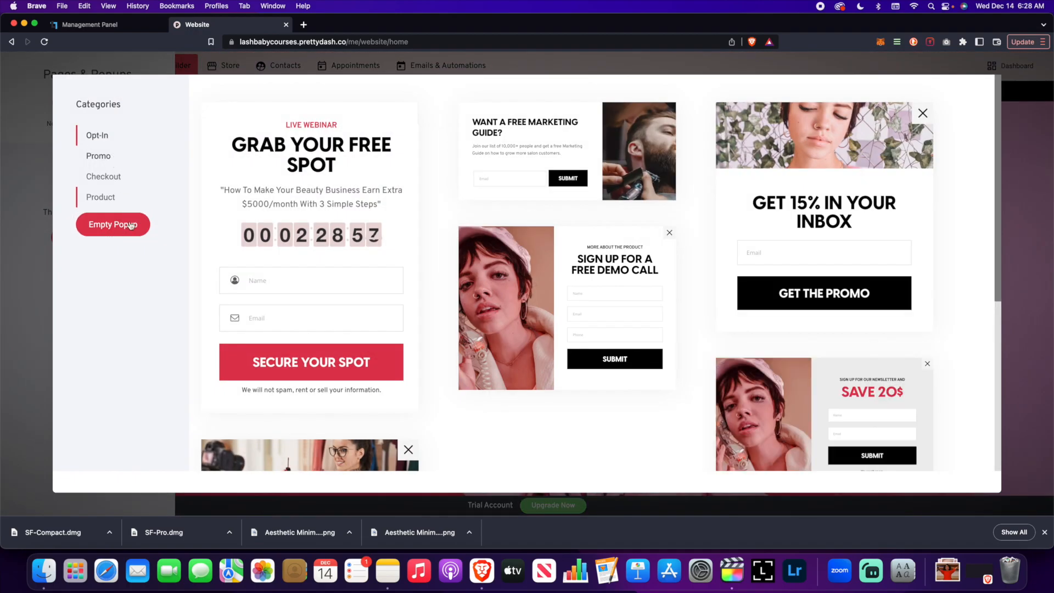
{"action": "left_click", "coordinate": [107, 176]}
{"action": "left_click", "coordinate": [108, 196]}
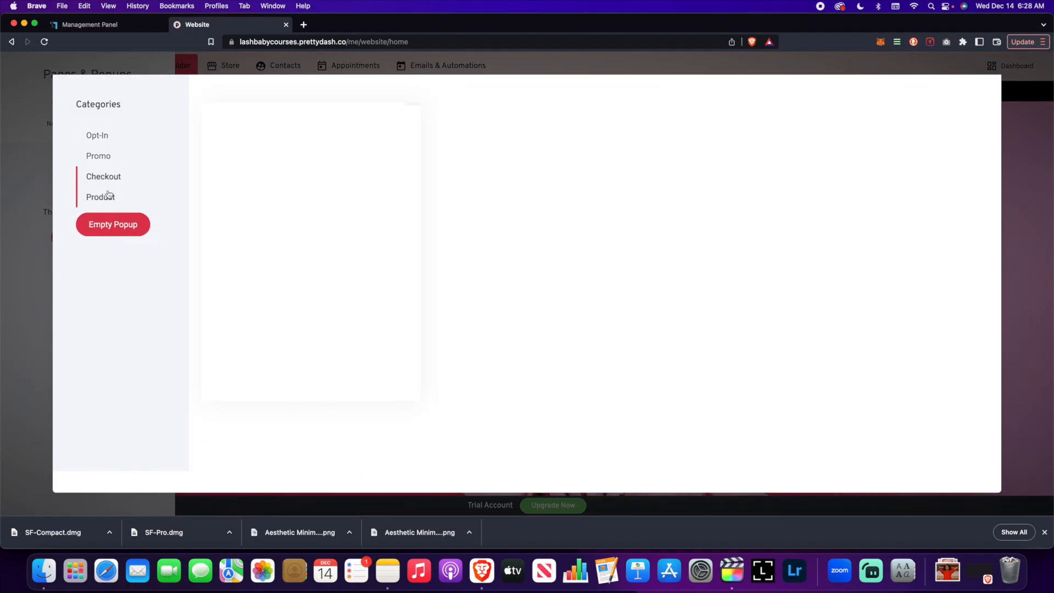
{"action": "left_click", "coordinate": [103, 135]}
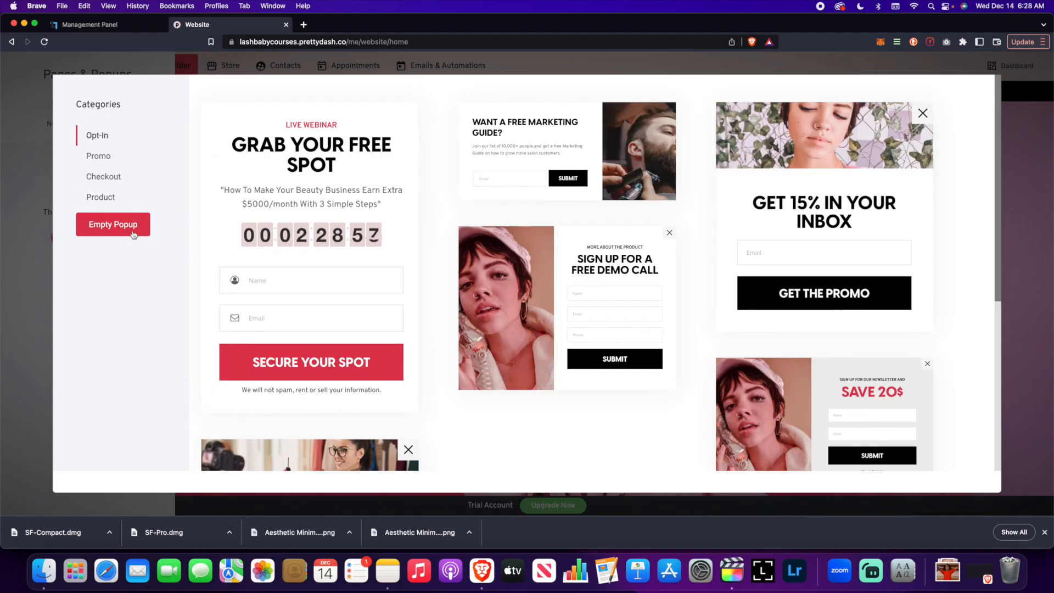
- Create an empty popup and open its Popup Settings panel
{"action": "left_click", "coordinate": [132, 233]}
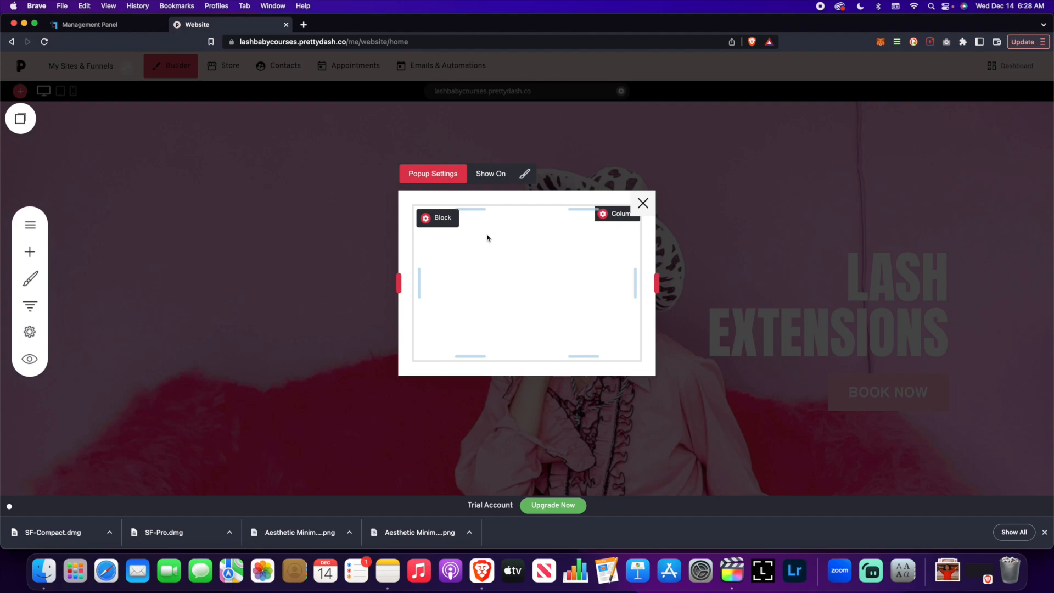
{"action": "left_click", "coordinate": [439, 177]}
{"action": "left_click_drag", "start_coordinate": [524, 123], "coordinate": [210, 116]}
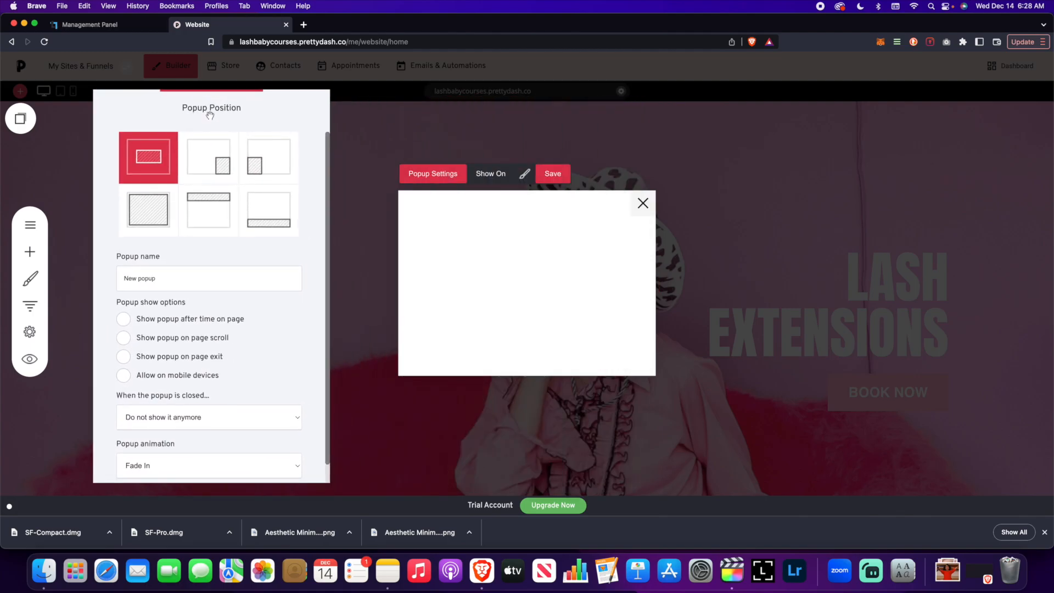
- Try the different popup positions and set the popup to the centered position
{"action": "left_click", "coordinate": [222, 173]}
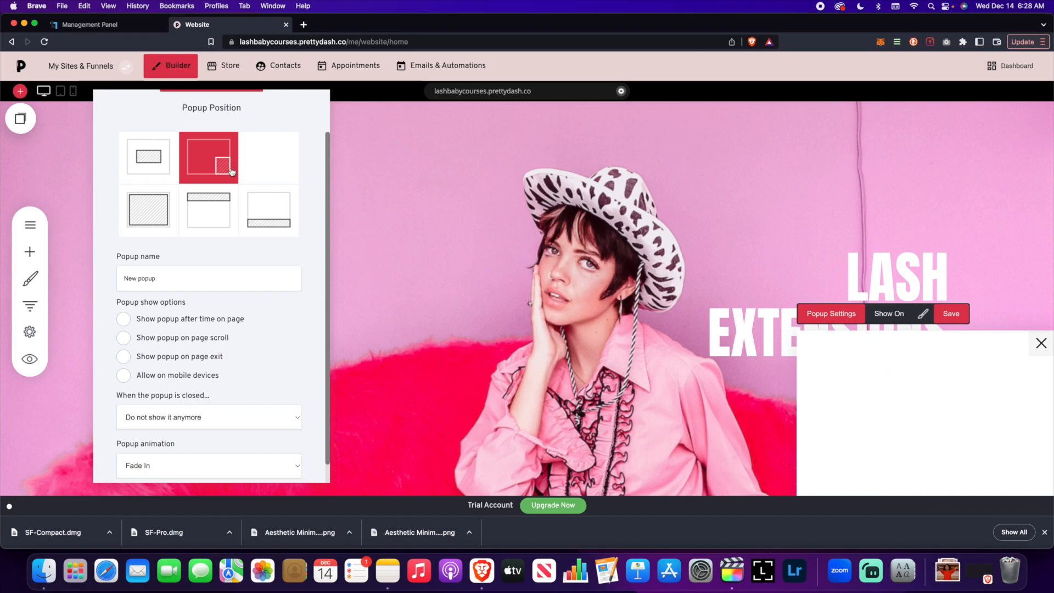
{"action": "left_click", "coordinate": [254, 171]}
{"action": "left_click", "coordinate": [148, 210]}
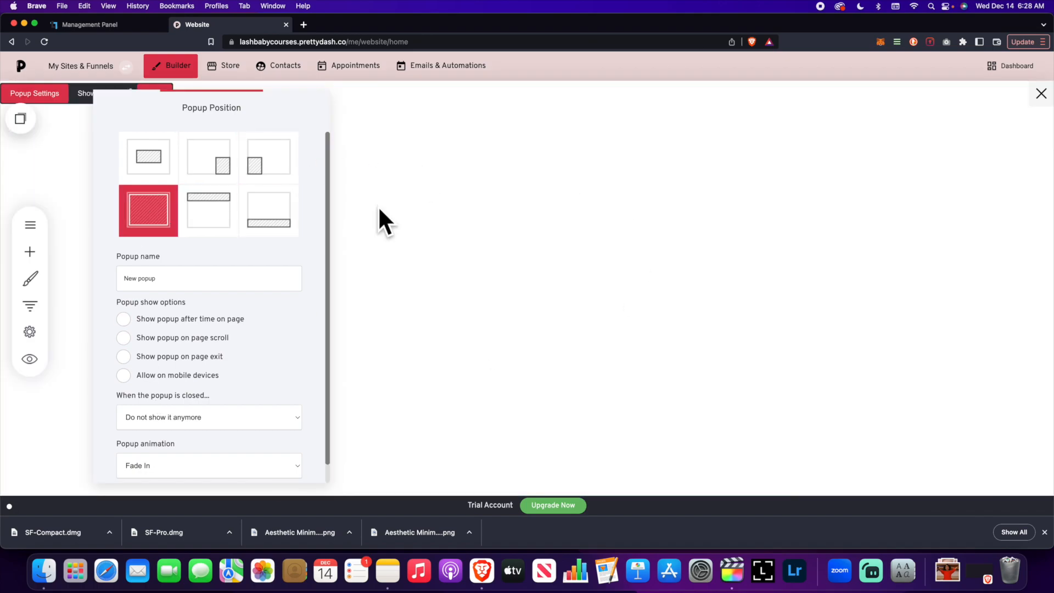
{"action": "left_click", "coordinate": [202, 207]}
{"action": "left_click", "coordinate": [286, 218]}
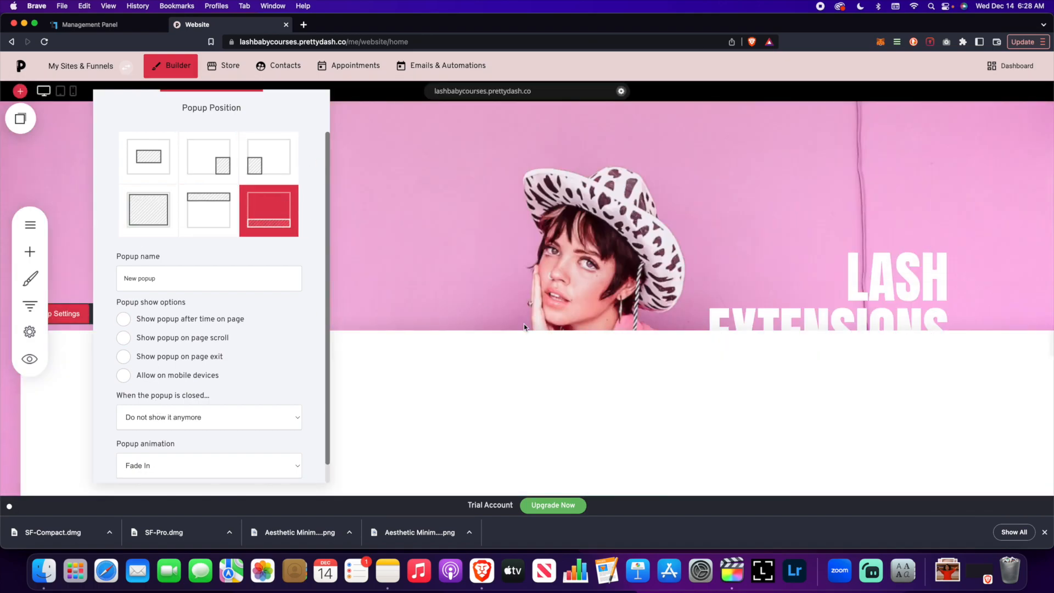
{"action": "left_click", "coordinate": [148, 157]}
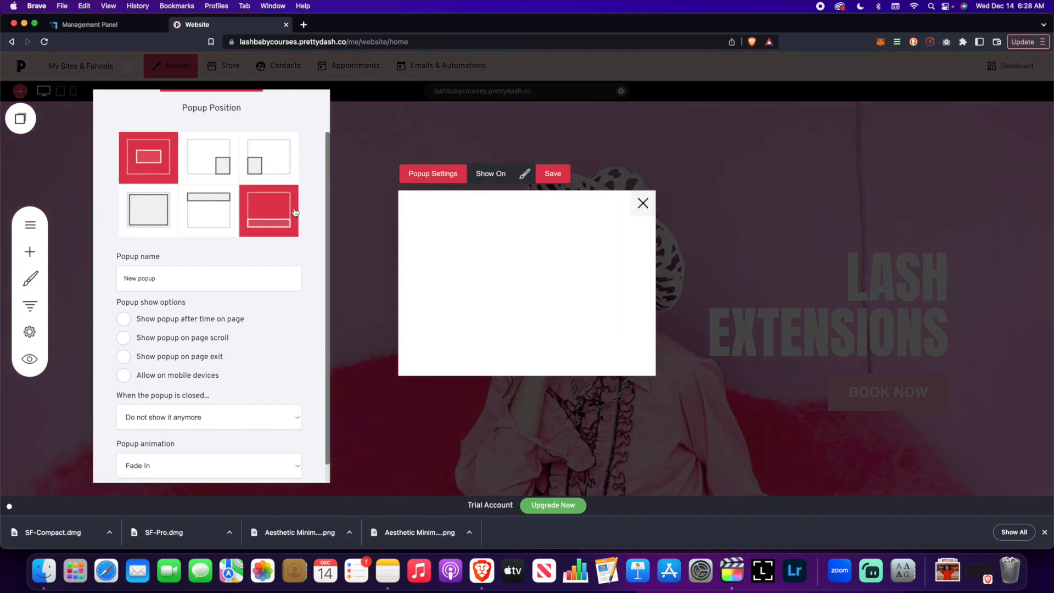
- Name the popup Masterclass Popup
{"action": "left_click", "coordinate": [214, 272]}
{"action": "left_click", "coordinate": [158, 277]}
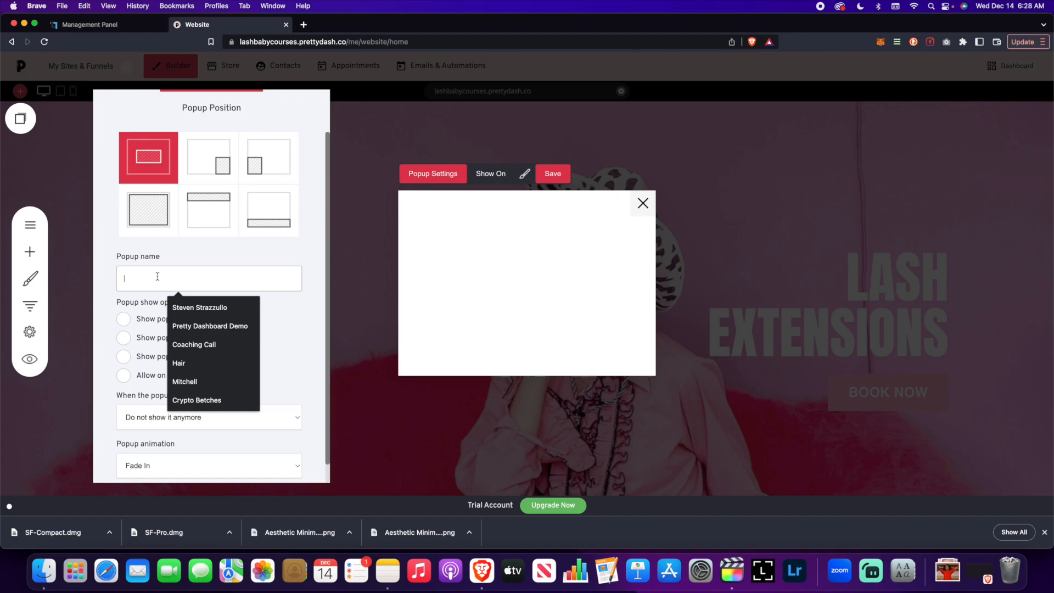
{"action": "type", "text": "Masterclass Popup"}
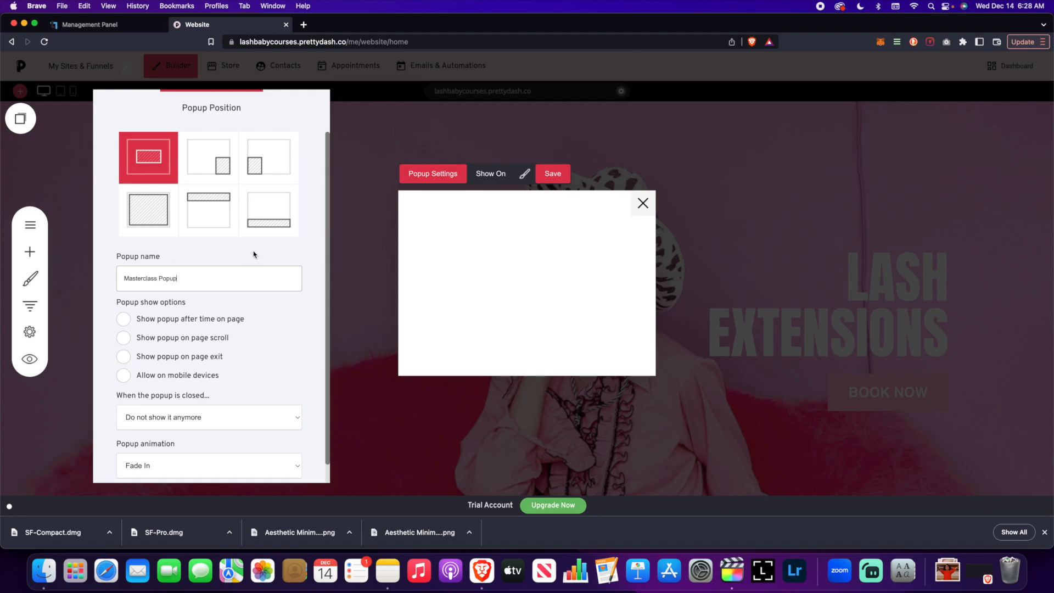
- Try the popup show options and leave only Allow on mobile devices enabled
{"action": "scroll", "coordinate": [253, 254], "scroll_direction": "down", "scroll_amount": 1}
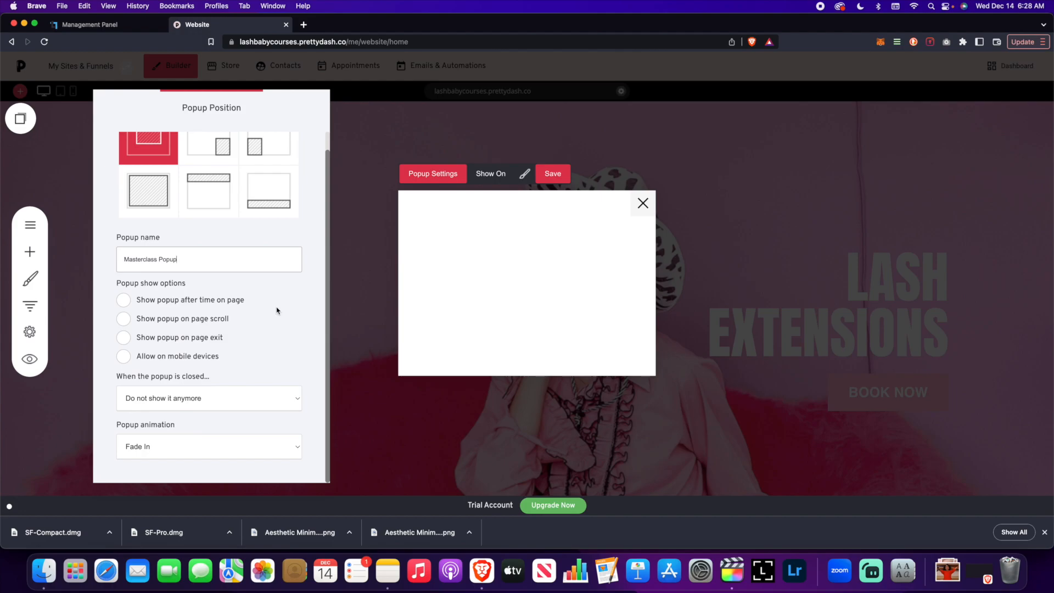
{"action": "left_click", "coordinate": [124, 300]}
{"action": "mouse_move", "coordinate": [121, 337]}
{"action": "left_mouse_down"}
{"action": "mouse_move", "coordinate": [318, 338]}
{"action": "mouse_move", "coordinate": [117, 337]}
{"action": "mouse_move", "coordinate": [140, 341]}
{"action": "left_mouse_up"}
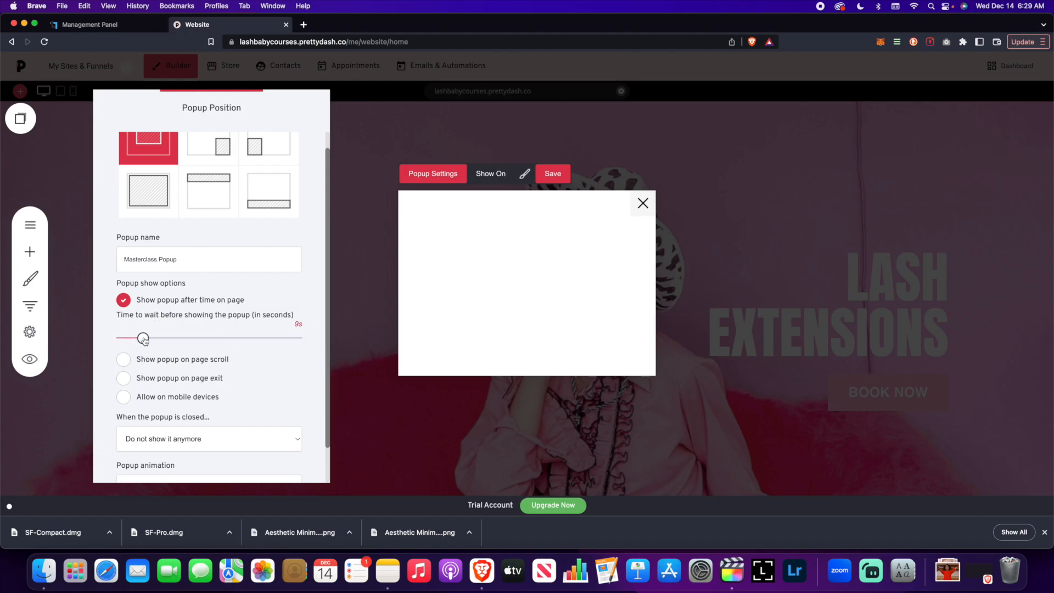
{"action": "left_click", "coordinate": [124, 303]}
{"action": "left_click", "coordinate": [125, 321]}
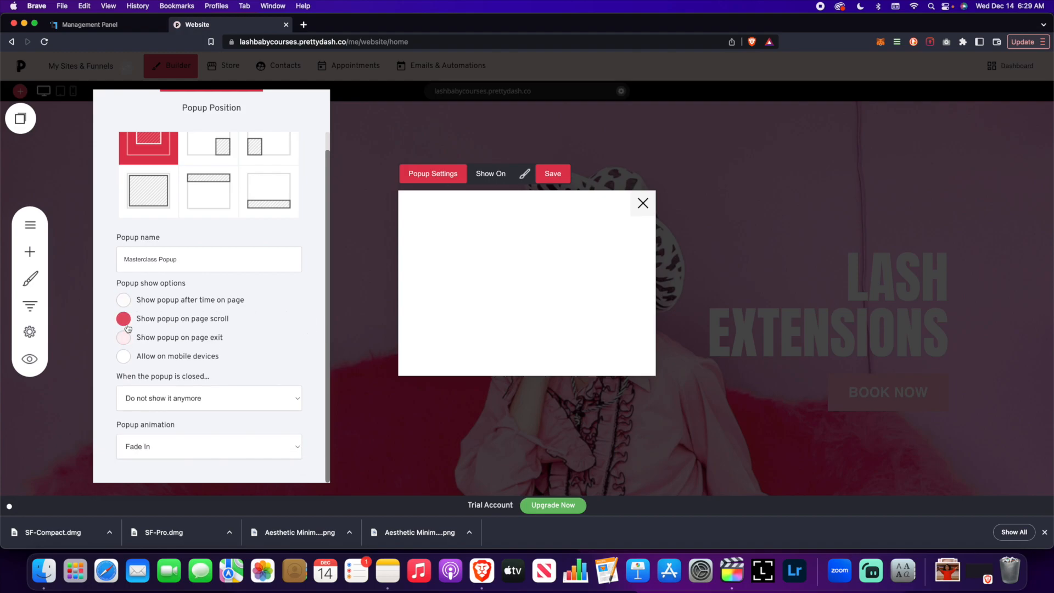
{"action": "left_click_drag", "start_coordinate": [144, 360], "coordinate": [209, 360]}
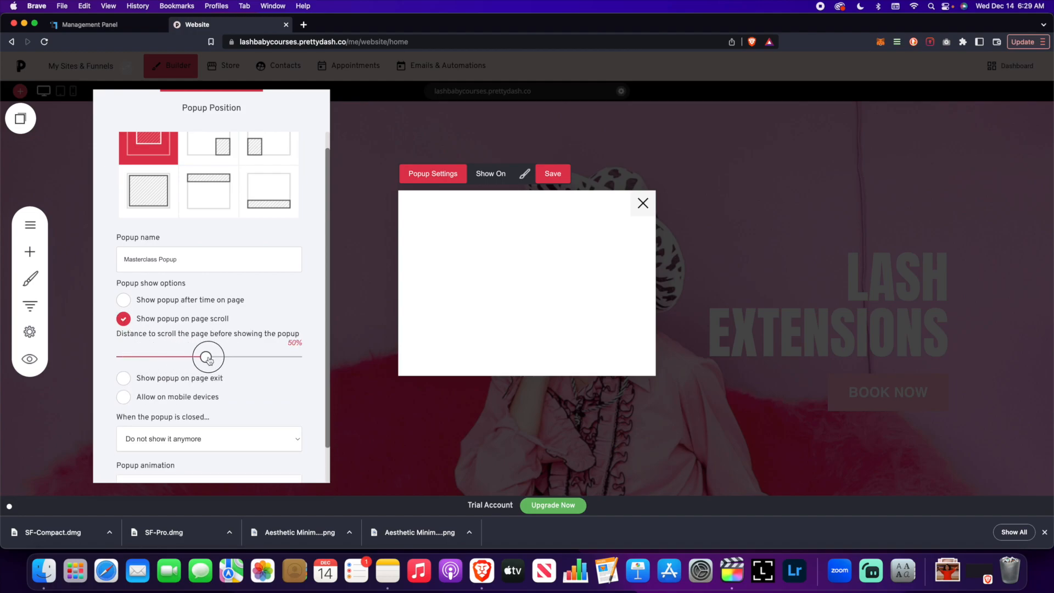
{"action": "left_click", "coordinate": [122, 323]}
{"action": "left_click", "coordinate": [121, 339]}
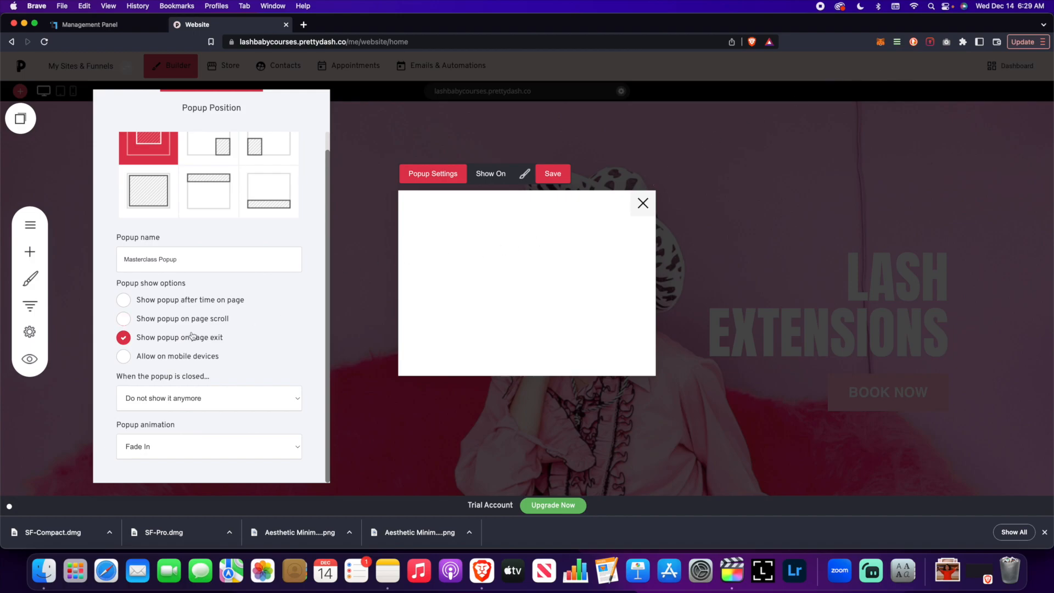
{"action": "left_click", "coordinate": [125, 357]}
- Review the options for closed-popup behaviour and popup animation without changing them
{"action": "left_click", "coordinate": [226, 396]}
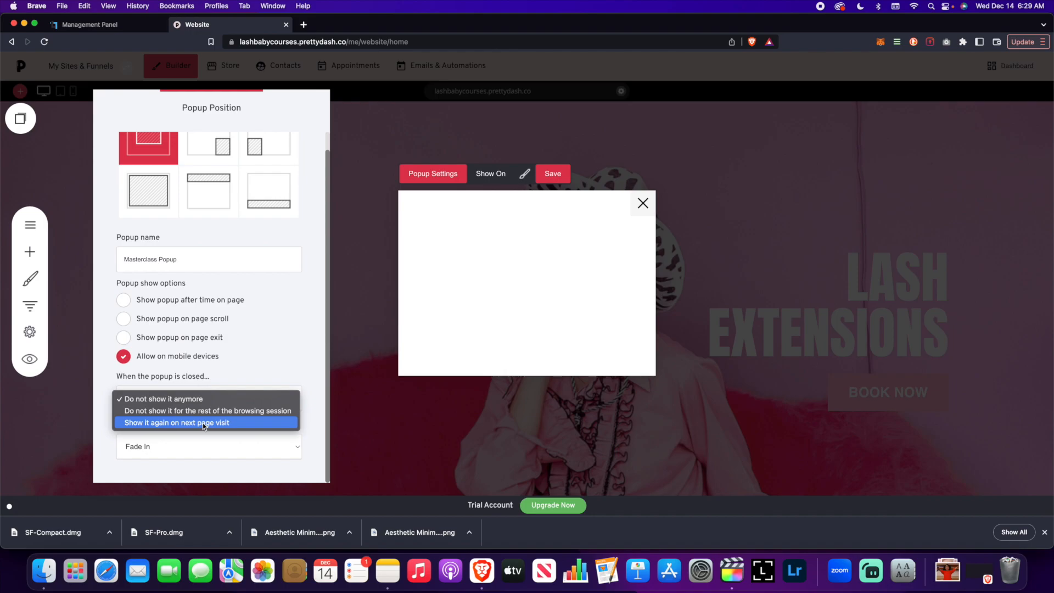
{"action": "left_click", "coordinate": [256, 364]}
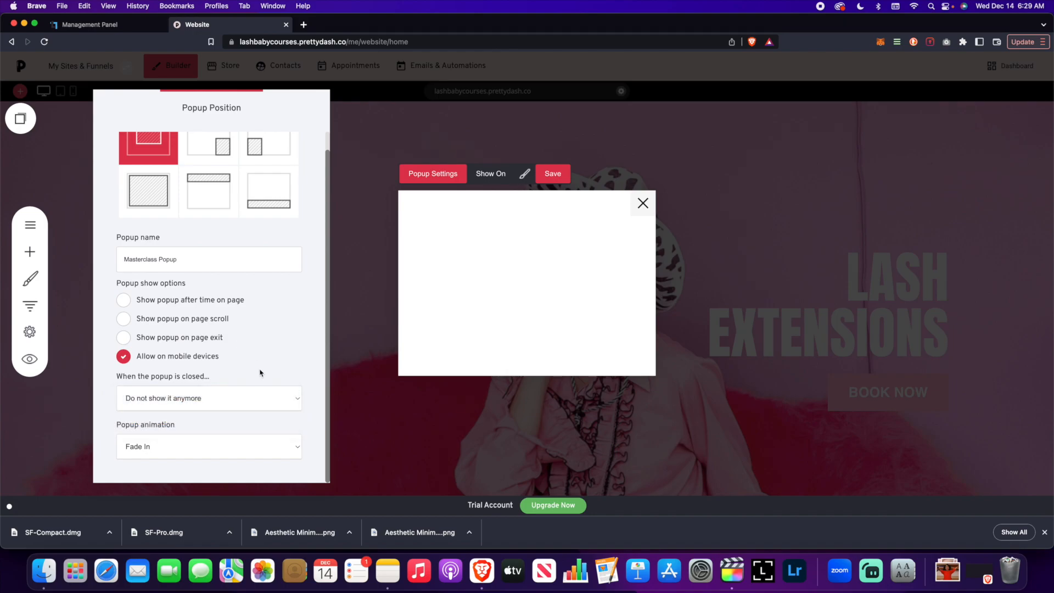
{"action": "left_click", "coordinate": [231, 444]}
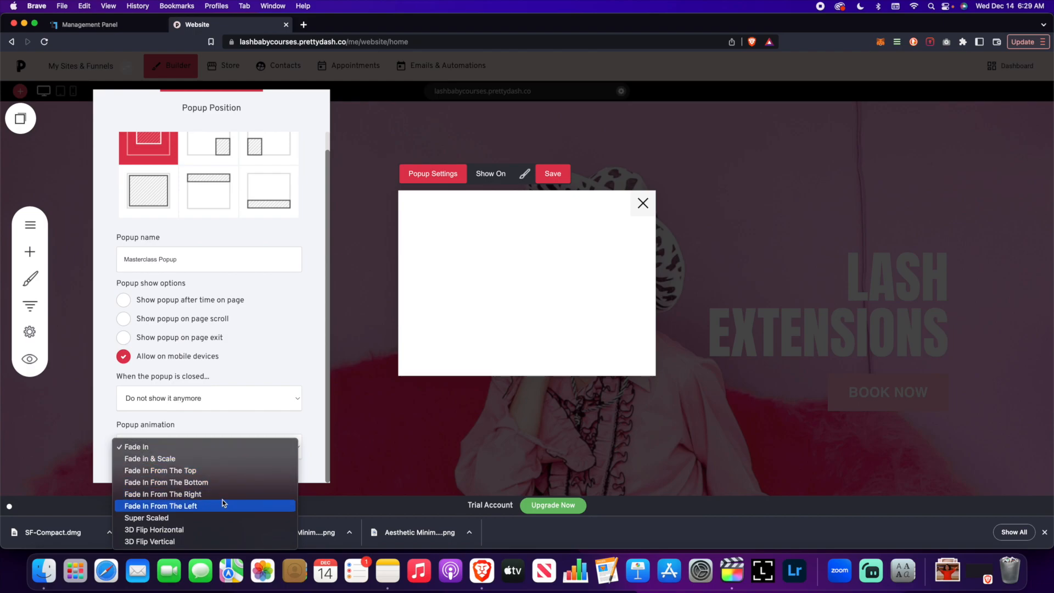
{"action": "left_click", "coordinate": [291, 358]}
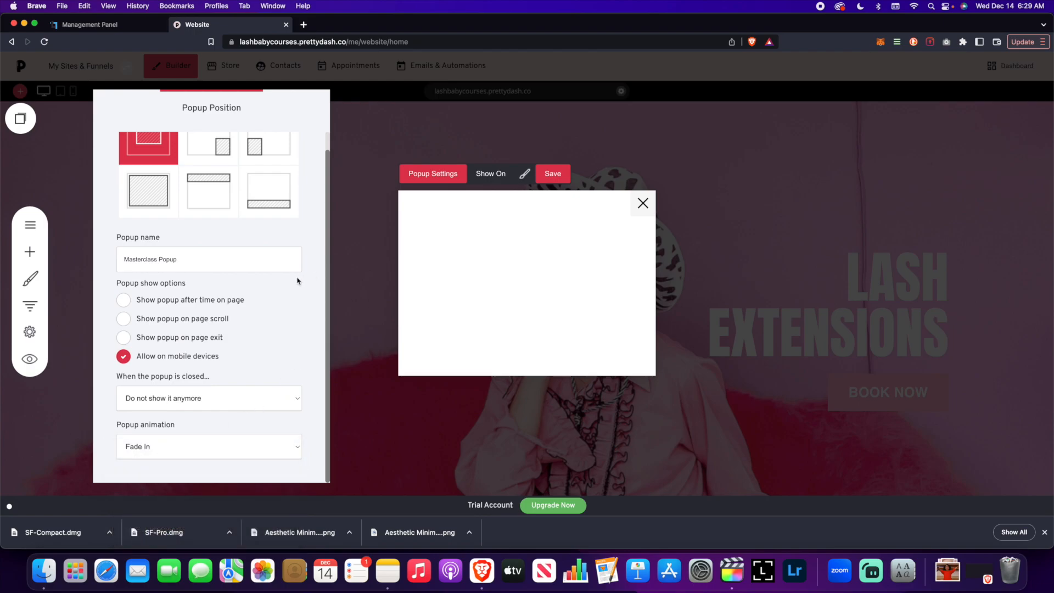
{"action": "scroll", "coordinate": [246, 302], "scroll_direction": "up", "scroll_amount": 1}
{"action": "left_click", "coordinate": [369, 218]}
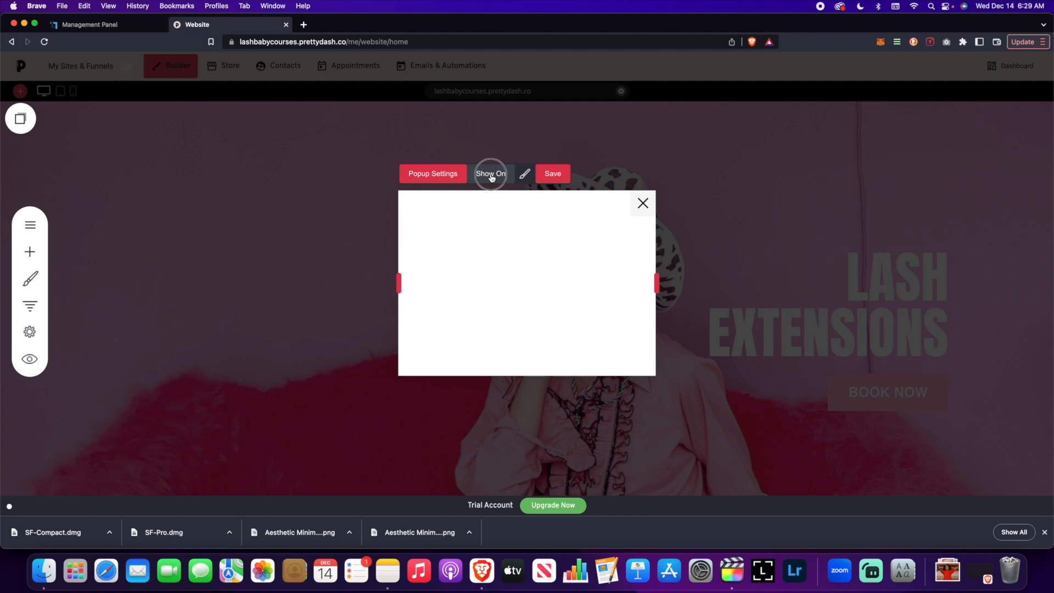
{"action": "left_click", "coordinate": [490, 173]}
{"action": "left_click", "coordinate": [172, 288]}
{"action": "left_click", "coordinate": [165, 173]}
{"action": "left_click", "coordinate": [215, 153]}
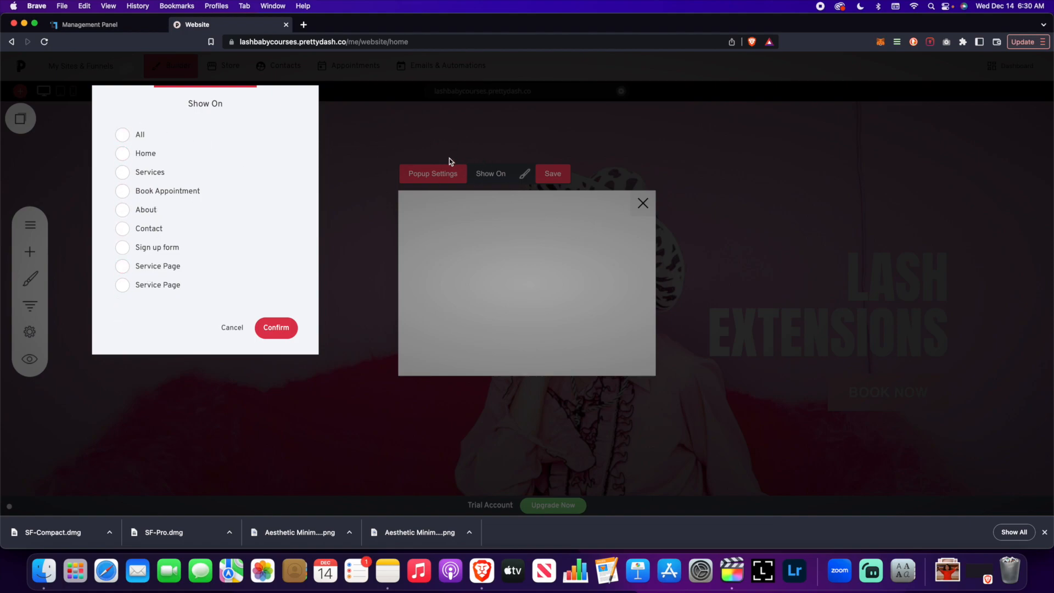
{"action": "left_click", "coordinate": [298, 180]}
{"action": "left_click", "coordinate": [125, 194]}
{"action": "left_click", "coordinate": [121, 192]}
{"action": "left_click", "coordinate": [231, 328]}
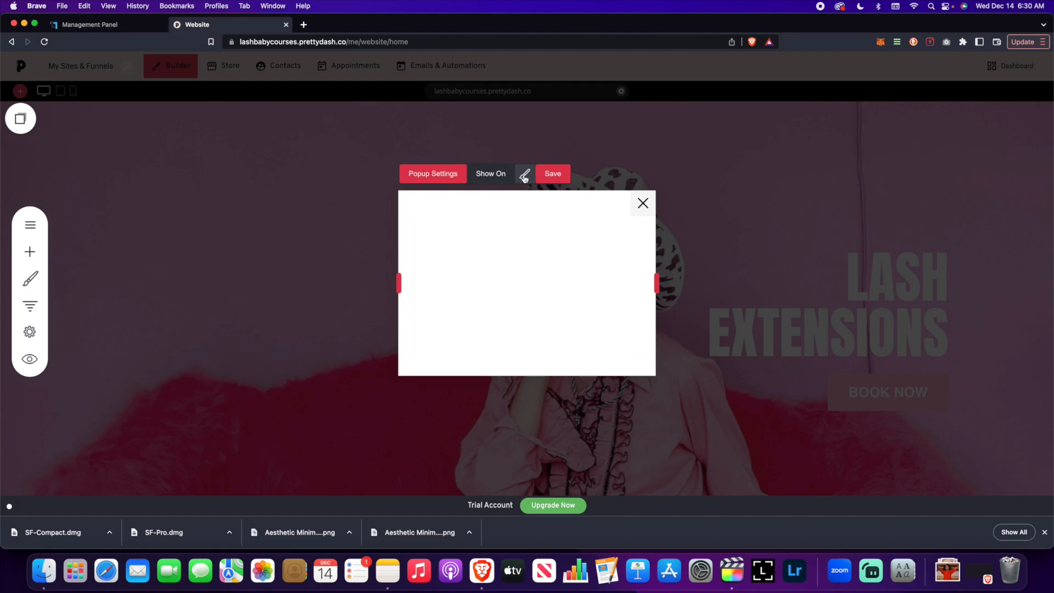
- Save the popup and try the top, right and bottom popup content layouts, ending on the bottom layout
{"action": "left_click", "coordinate": [549, 175]}
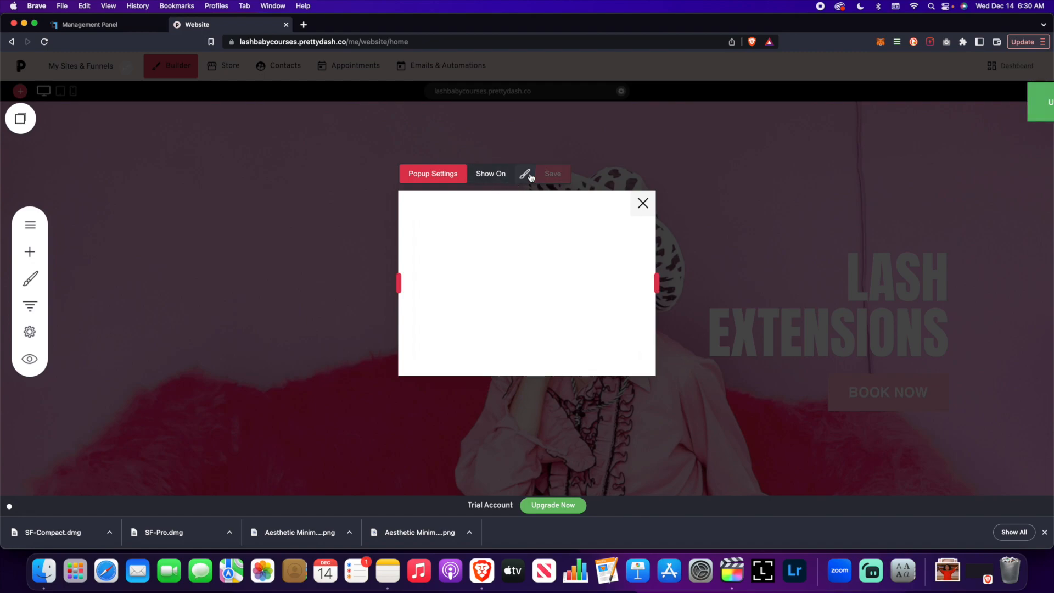
{"action": "left_click", "coordinate": [524, 174]}
{"action": "left_click_drag", "start_coordinate": [519, 126], "coordinate": [217, 120]}
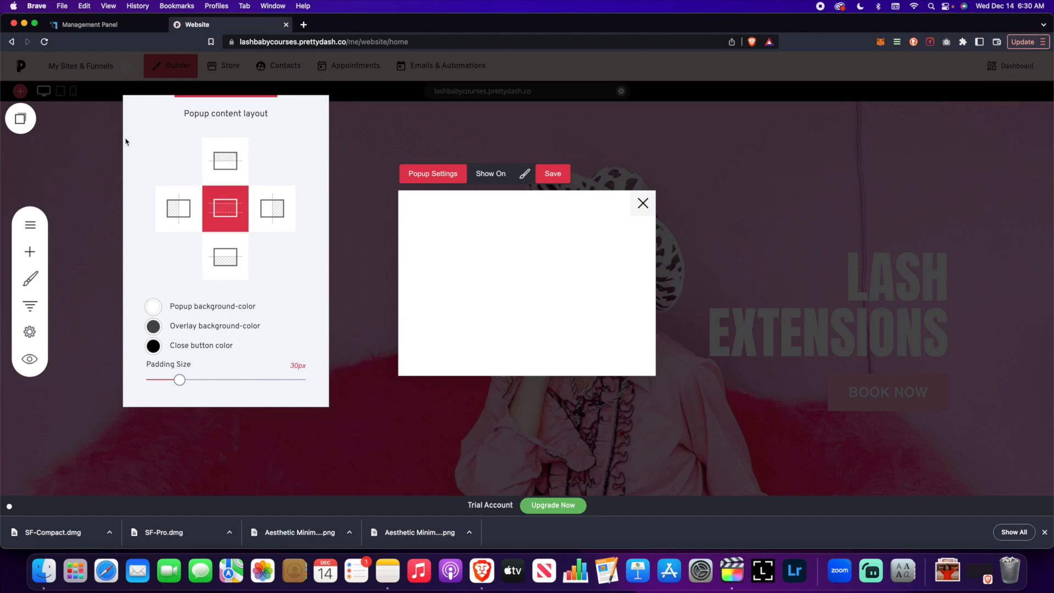
{"action": "left_click", "coordinate": [225, 162]}
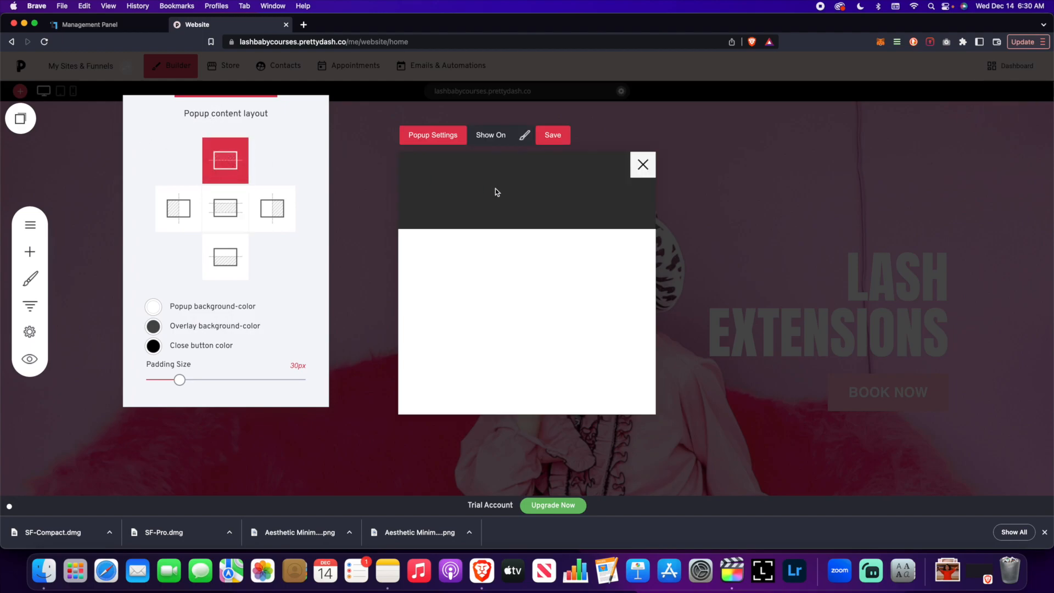
{"action": "left_click", "coordinate": [283, 209]}
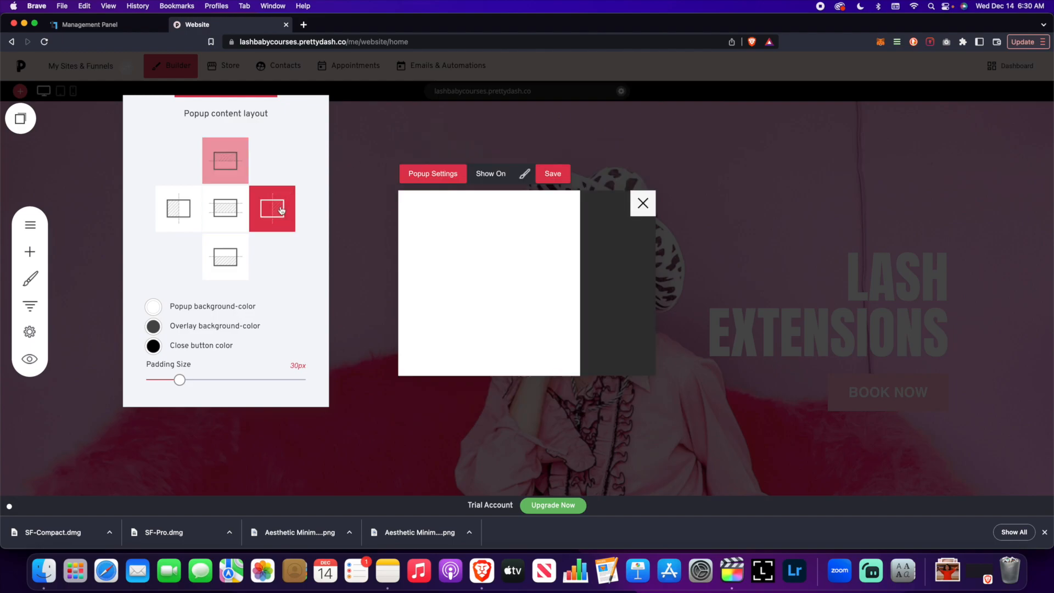
{"action": "left_click", "coordinate": [242, 254]}
- Set the Lash Baby image from the file manager as the bottom section's background and save the popup
{"action": "left_click", "coordinate": [551, 182]}
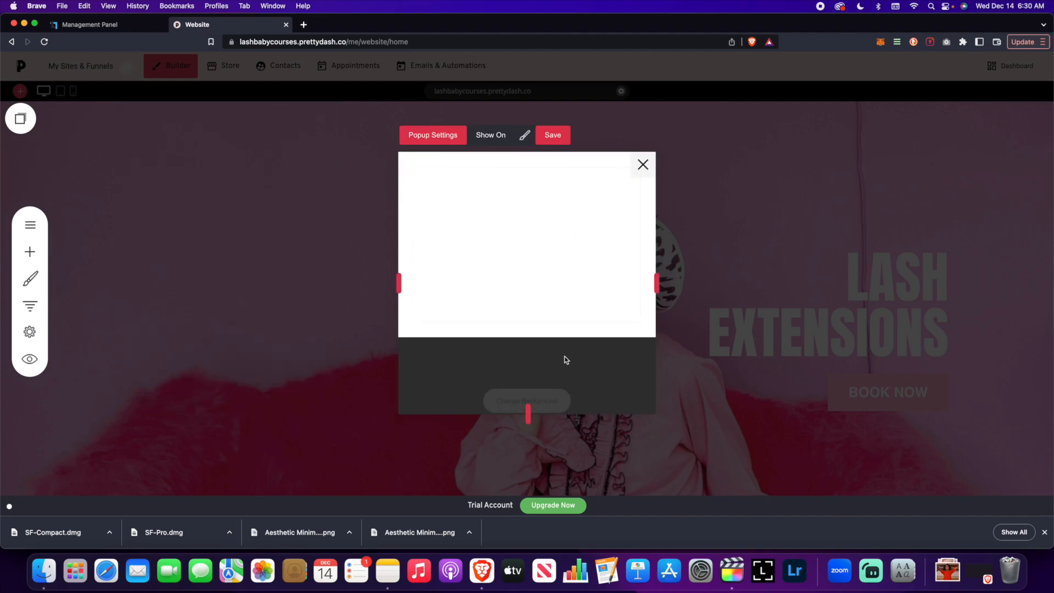
{"action": "left_click", "coordinate": [540, 387]}
{"action": "left_click", "coordinate": [503, 221]}
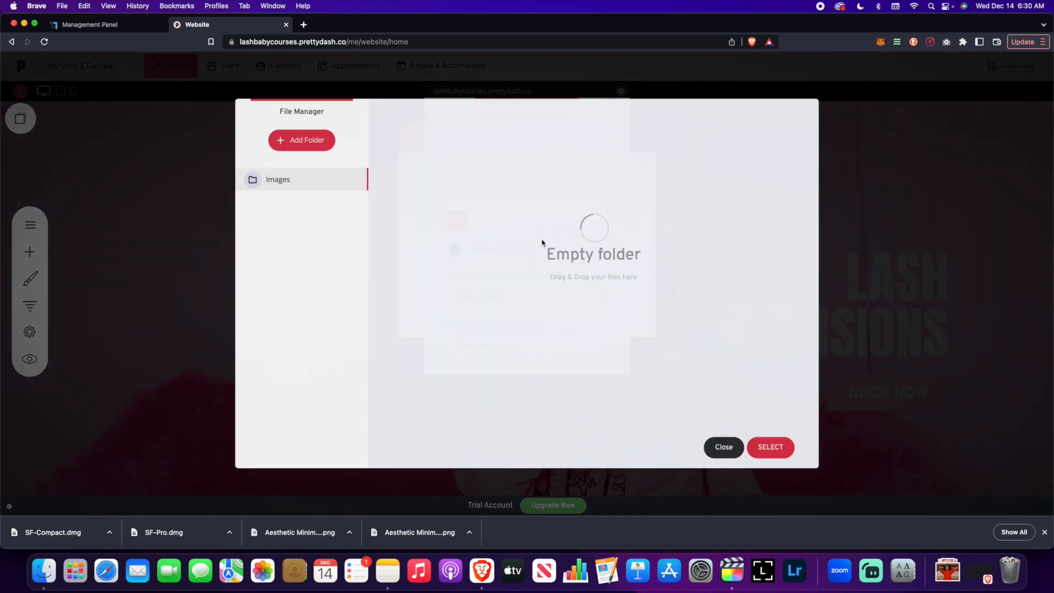
{"action": "left_click", "coordinate": [460, 202]}
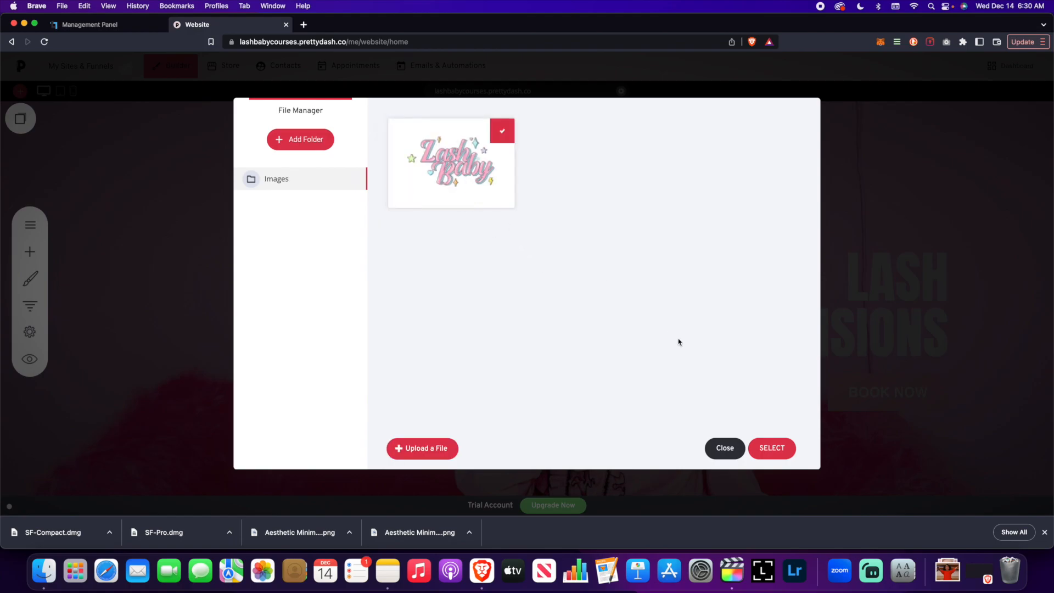
{"action": "left_click", "coordinate": [771, 447]}
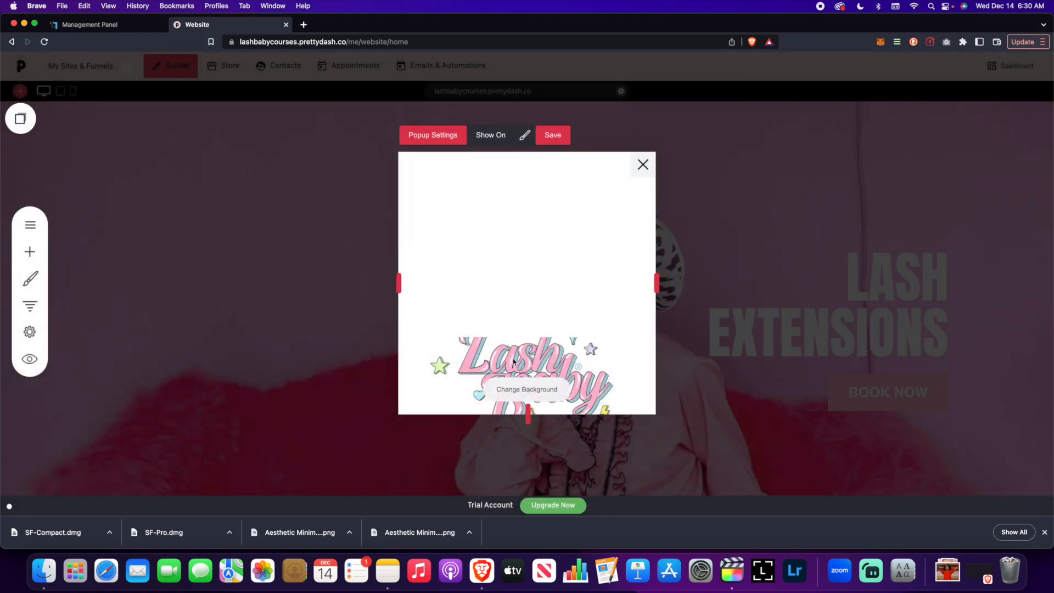
{"action": "left_click", "coordinate": [513, 389]}
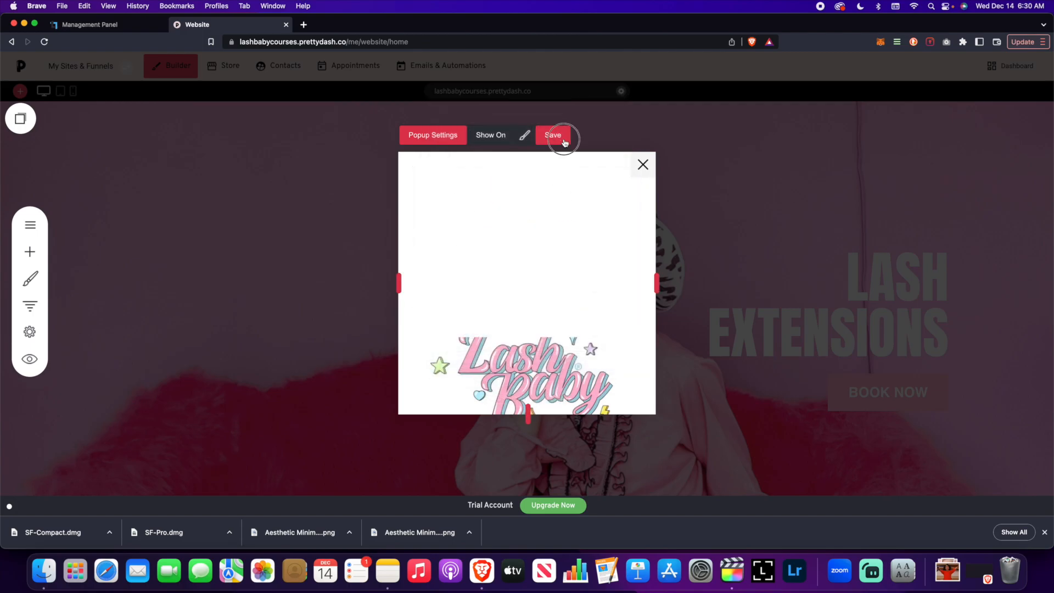
{"action": "left_click", "coordinate": [562, 138]}
- Switch the popup content layout back to the centered layout
{"action": "left_click", "coordinate": [526, 136]}
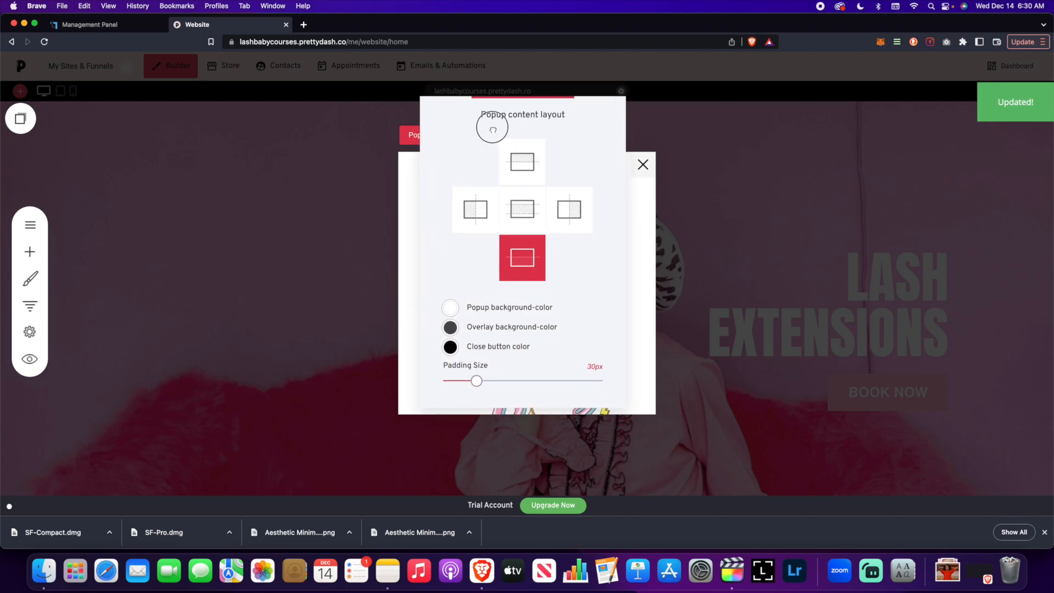
{"action": "left_click_drag", "start_coordinate": [494, 121], "coordinate": [202, 122]}
{"action": "left_click", "coordinate": [229, 202]}
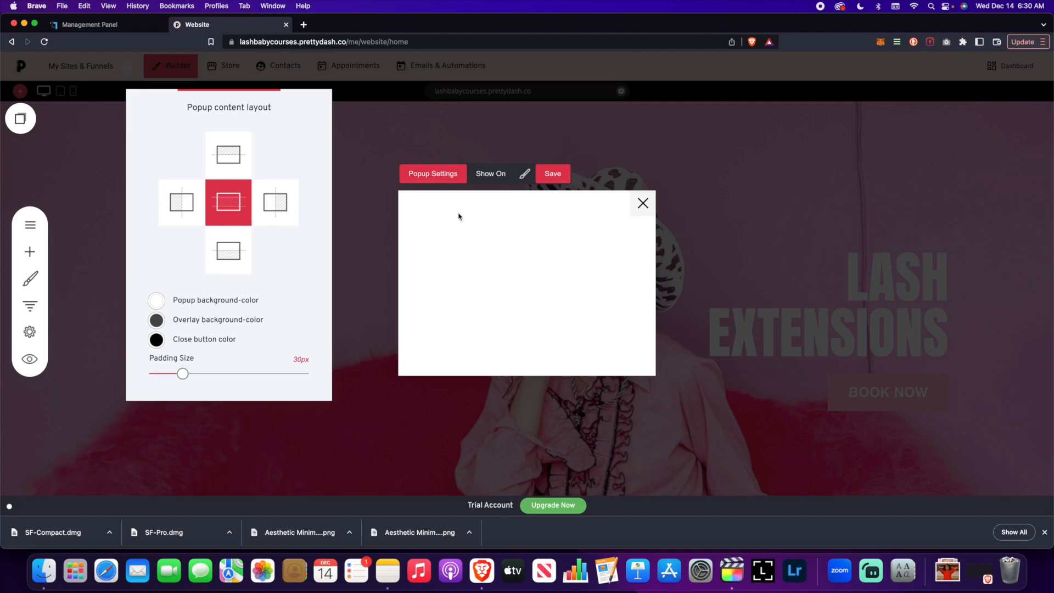
- Set the popup background colour to the pink global colour
{"action": "left_click", "coordinate": [157, 300]}
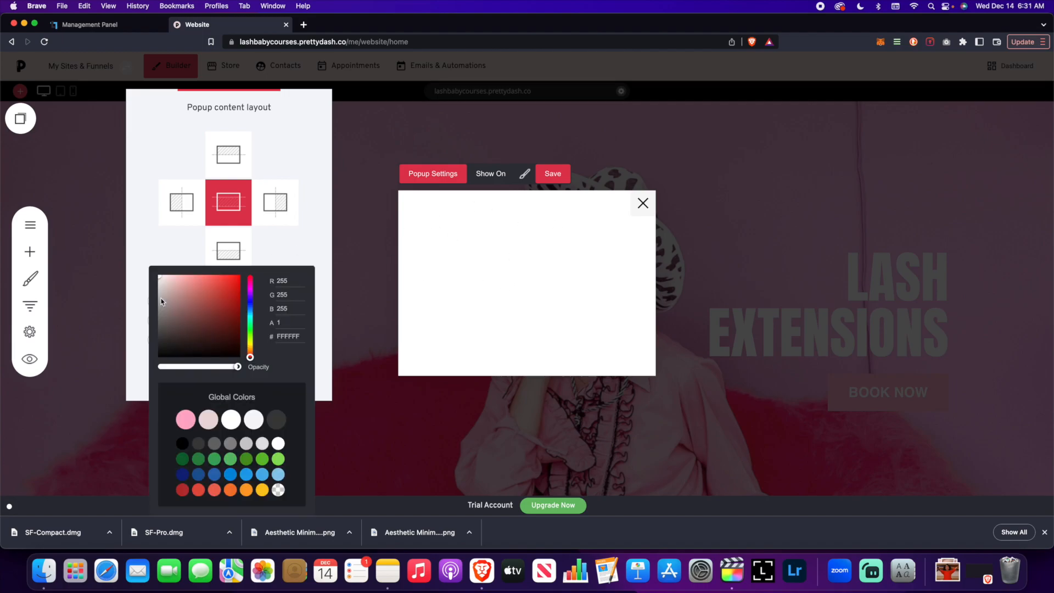
{"action": "left_click", "coordinate": [191, 413]}
{"action": "left_click", "coordinate": [323, 219]}
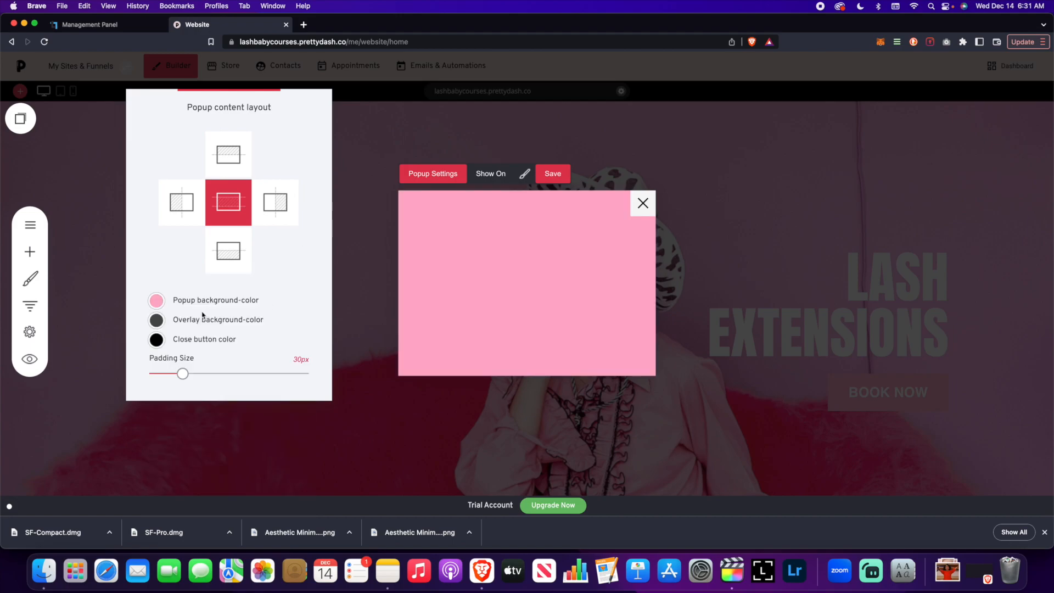
- Set the overlay background colour to the pink global colour with opacity about 0.49
{"action": "left_click", "coordinate": [156, 321]}
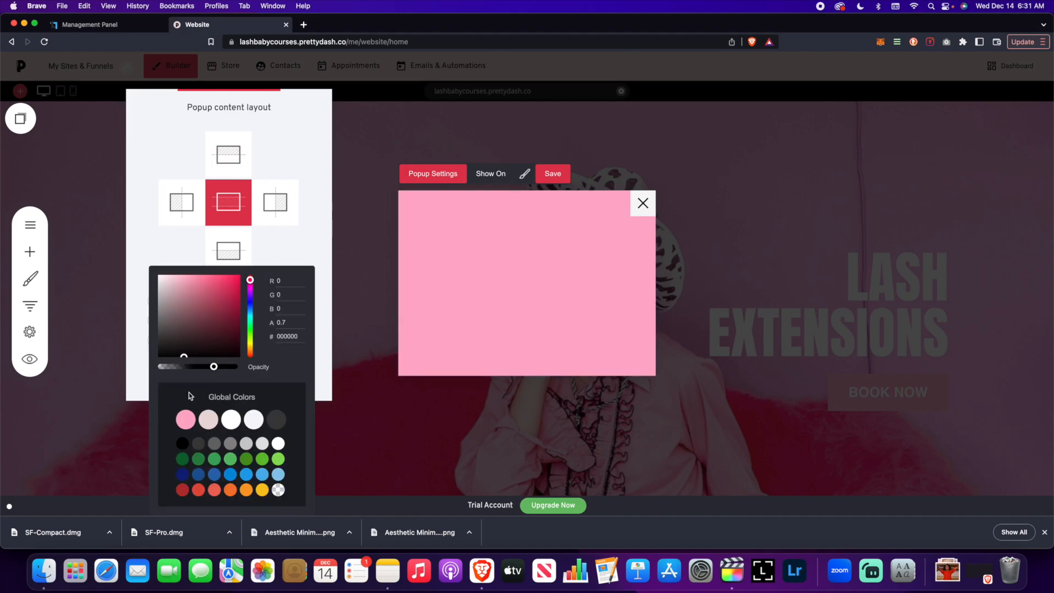
{"action": "left_click", "coordinate": [189, 410]}
{"action": "left_click", "coordinate": [287, 259]}
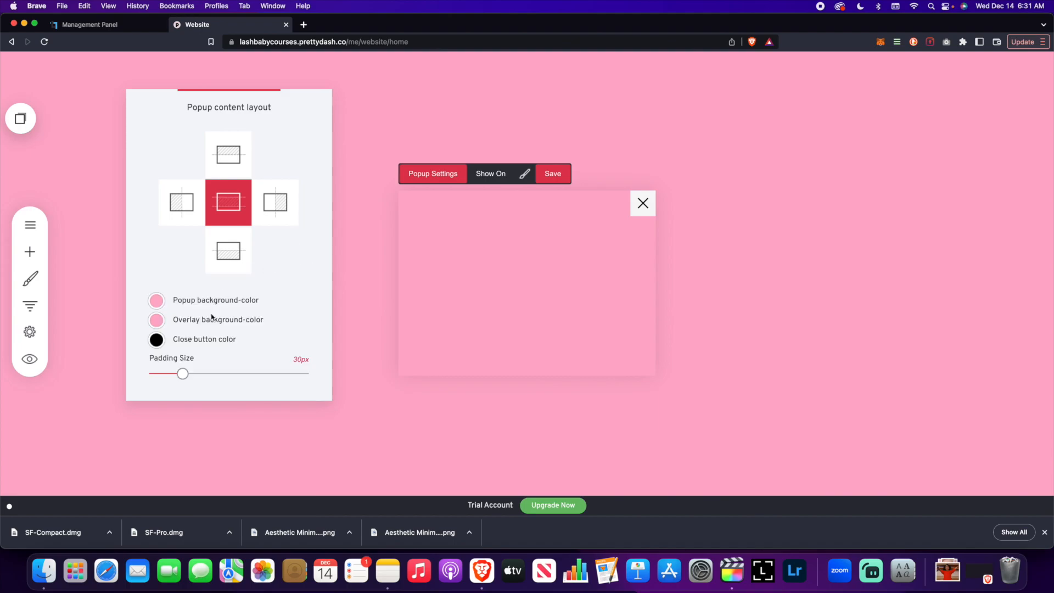
{"action": "left_click", "coordinate": [162, 324]}
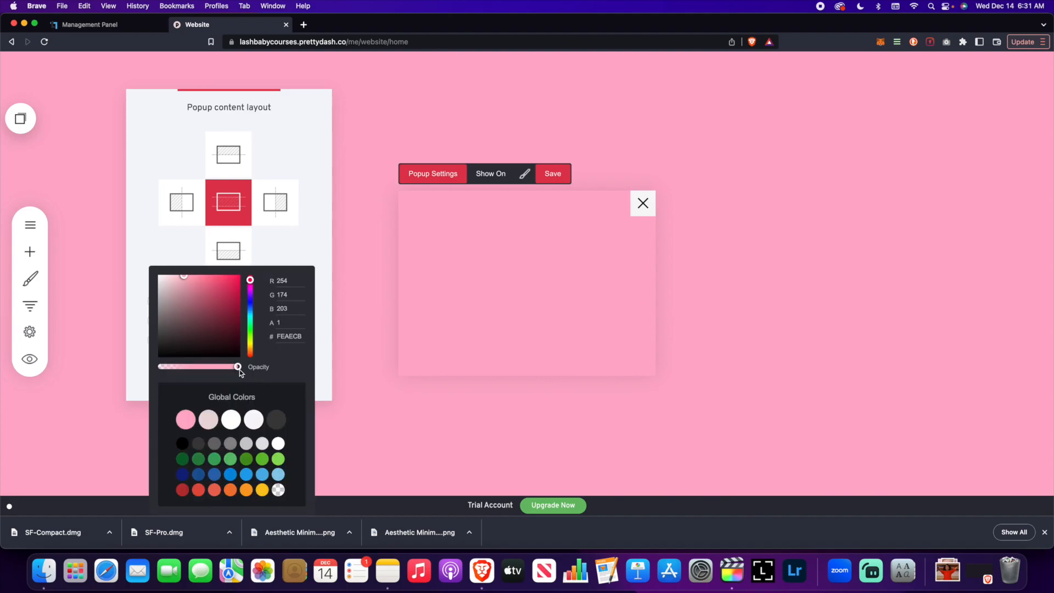
{"action": "left_click_drag", "start_coordinate": [236, 364], "coordinate": [198, 372]}
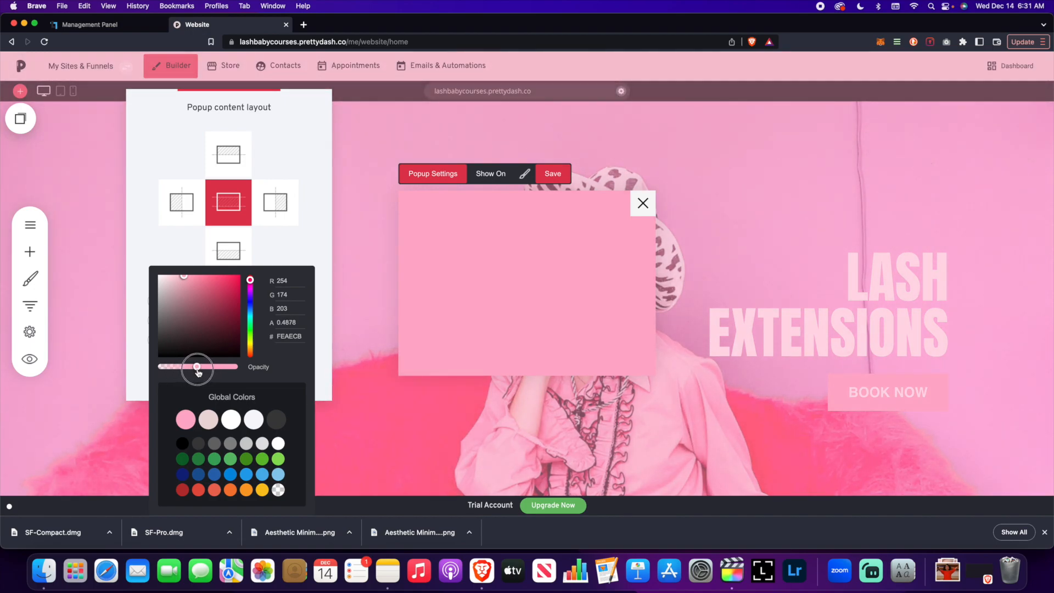
{"action": "left_click", "coordinate": [297, 242]}
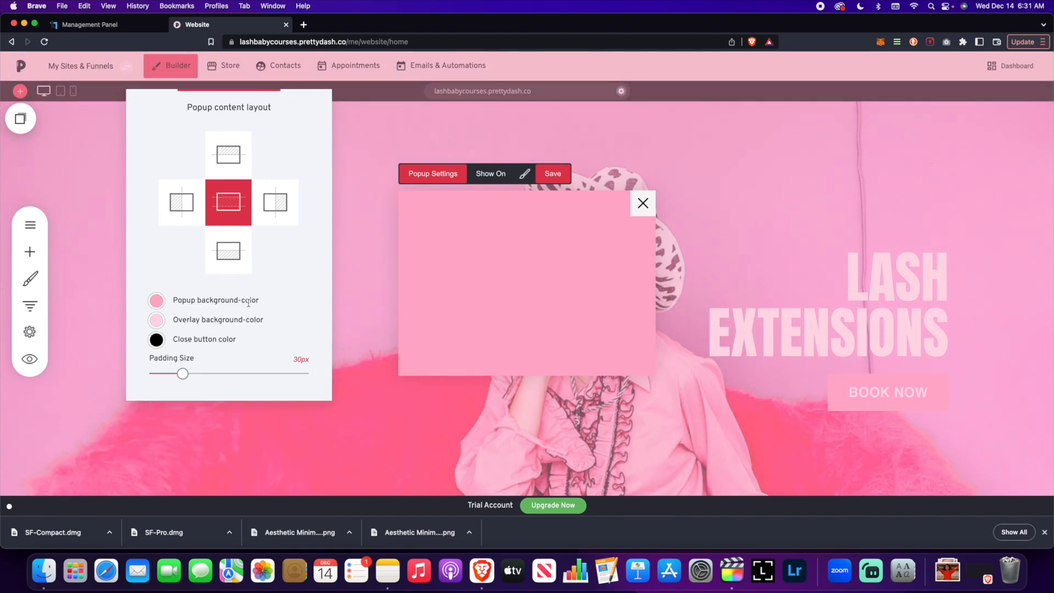
- Make the close button red (#B8312F), set the padding size to 33px, and save the popup
{"action": "left_click", "coordinate": [156, 339]}
{"action": "left_click", "coordinate": [182, 489]}
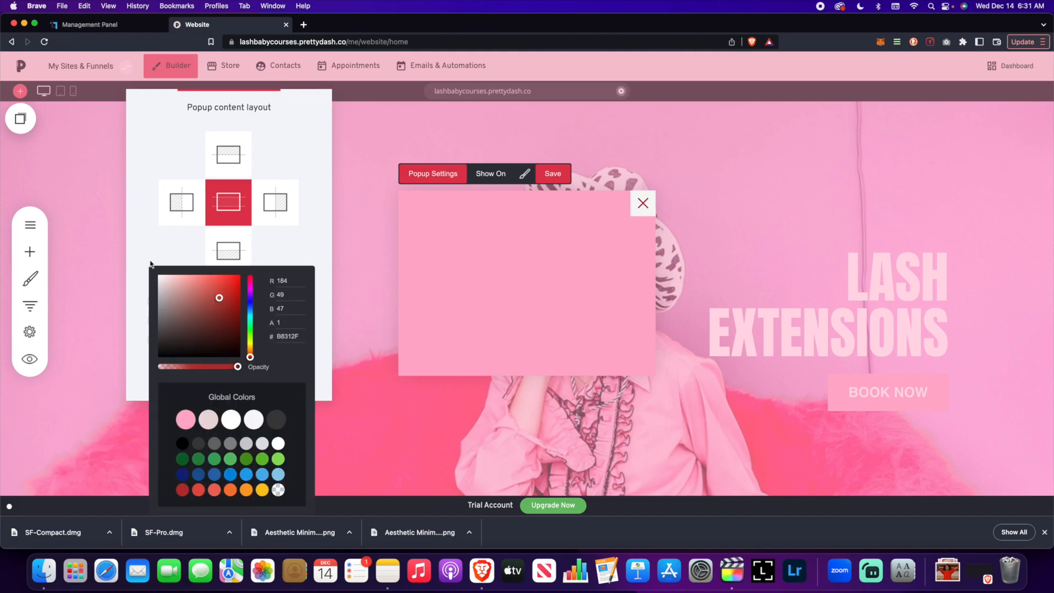
{"action": "left_click", "coordinate": [295, 256]}
{"action": "mouse_move", "coordinate": [180, 376]}
{"action": "left_mouse_down"}
{"action": "mouse_move", "coordinate": [228, 374]}
{"action": "mouse_move", "coordinate": [186, 373]}
{"action": "left_mouse_up"}
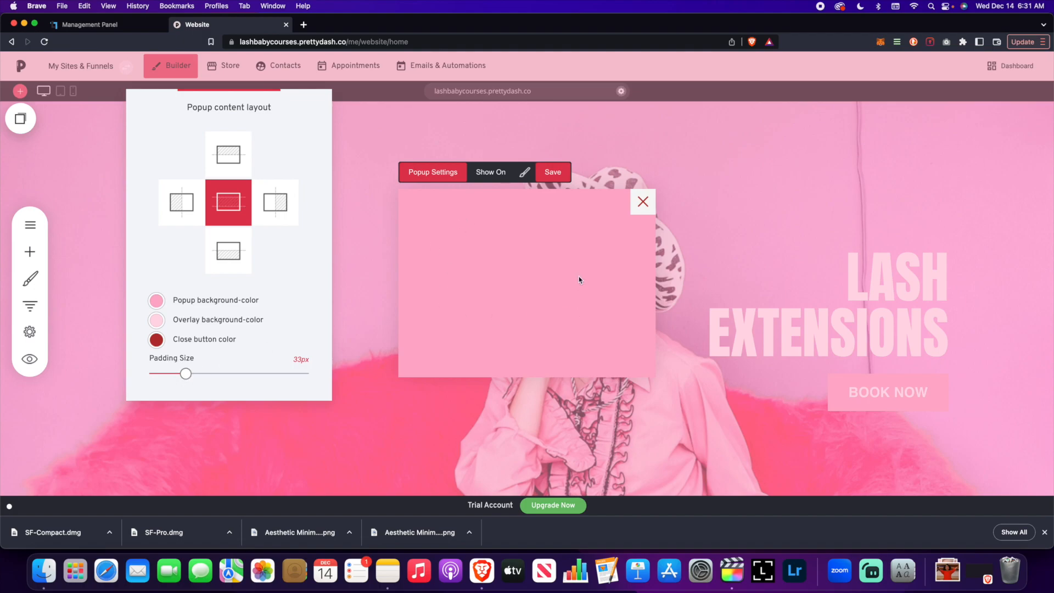
{"action": "left_click", "coordinate": [449, 142]}
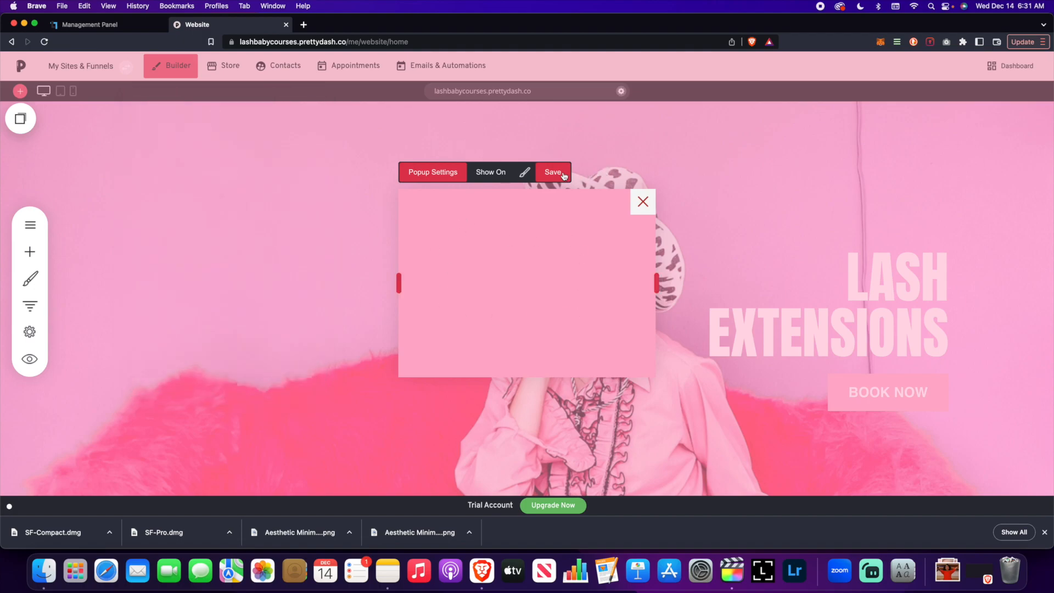
{"action": "left_click", "coordinate": [553, 171]}
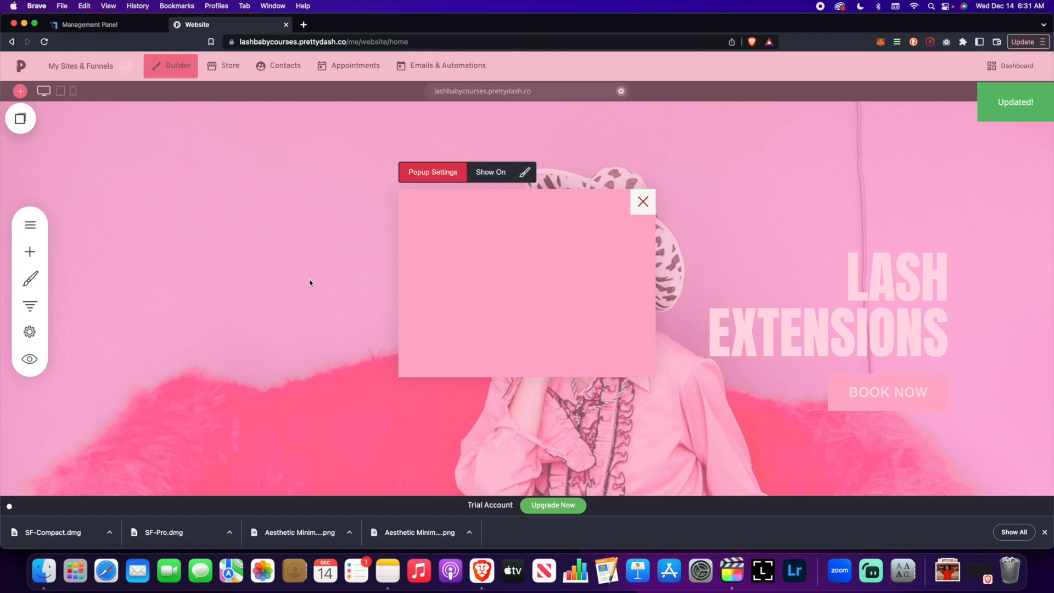
- Add an Icon widget to the popup and increase its size
{"action": "left_click", "coordinate": [30, 252]}
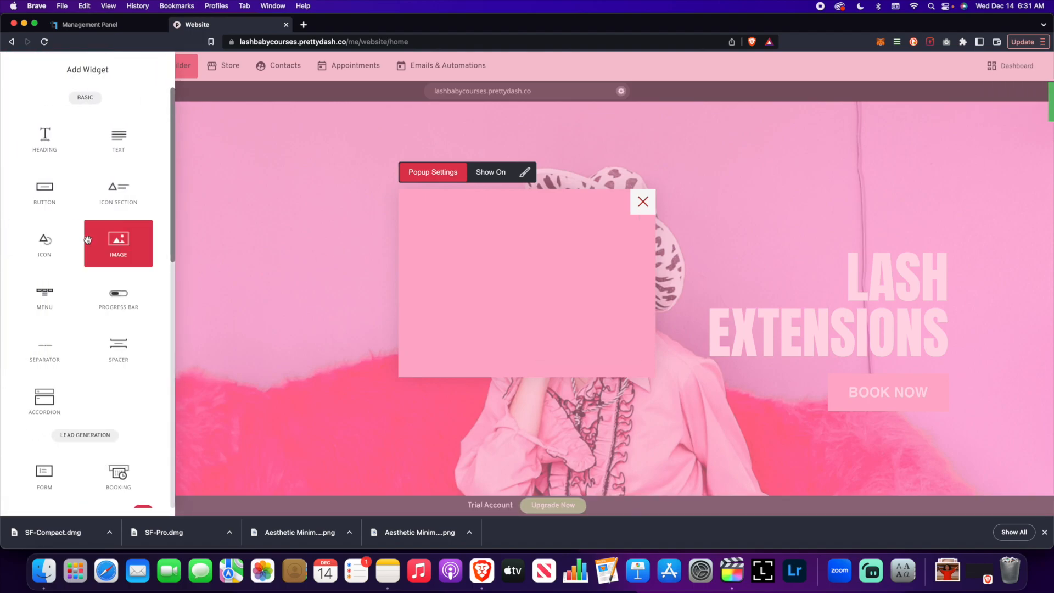
{"action": "scroll", "coordinate": [79, 258], "scroll_direction": "down", "scroll_amount": 1}
{"action": "left_click_drag", "start_coordinate": [66, 209], "coordinate": [576, 235]}
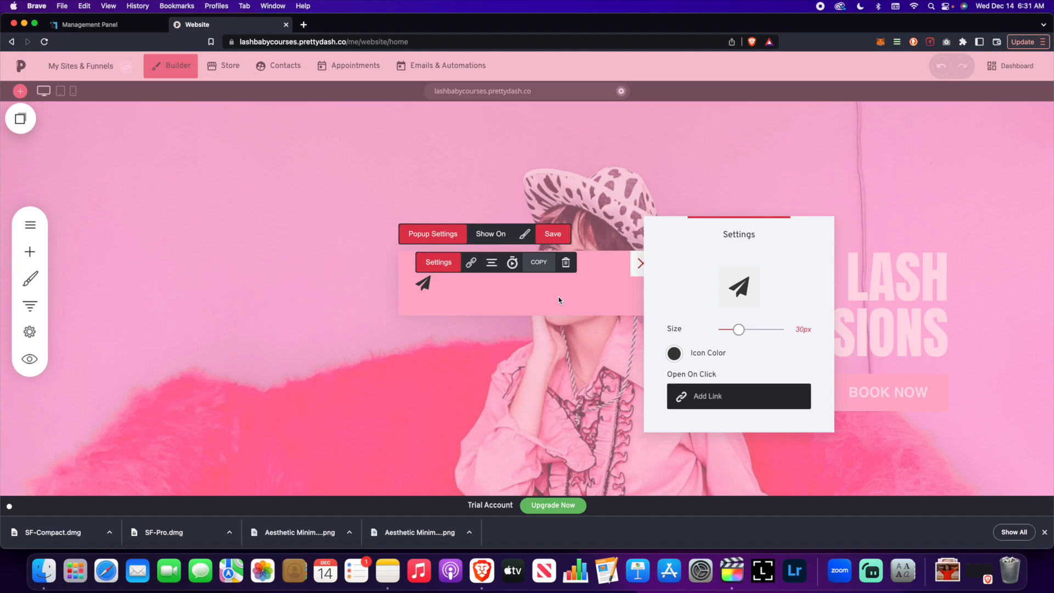
{"action": "left_click", "coordinate": [558, 297]}
{"action": "left_click_drag", "start_coordinate": [726, 288], "coordinate": [756, 288]}
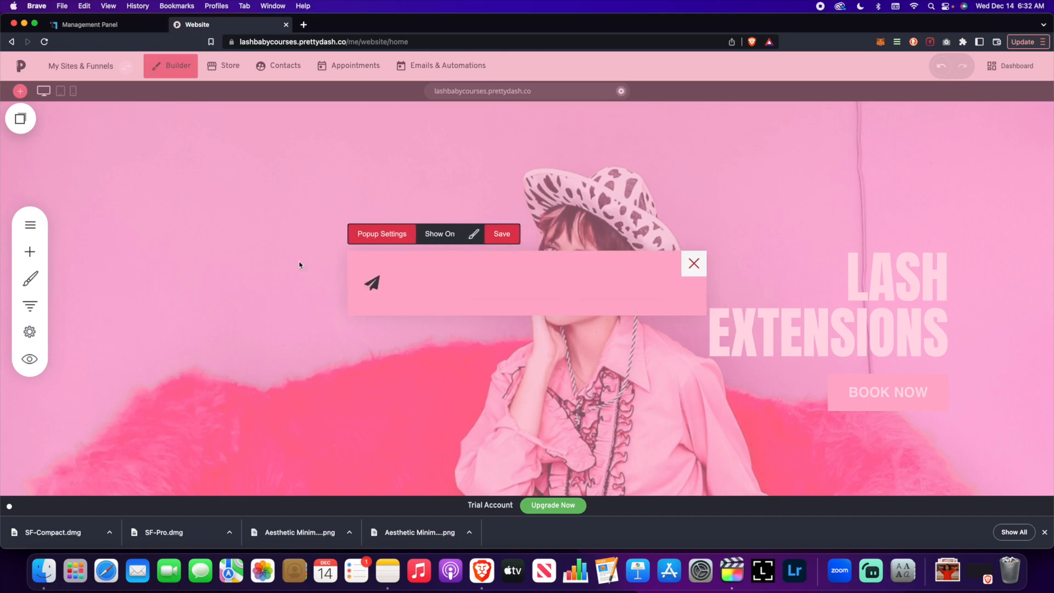
- Open the Masterclass Popup's settings from the popups list and view its Show On options
{"action": "left_click", "coordinate": [29, 225]}
{"action": "left_click", "coordinate": [62, 158]}
{"action": "left_click", "coordinate": [110, 156]}
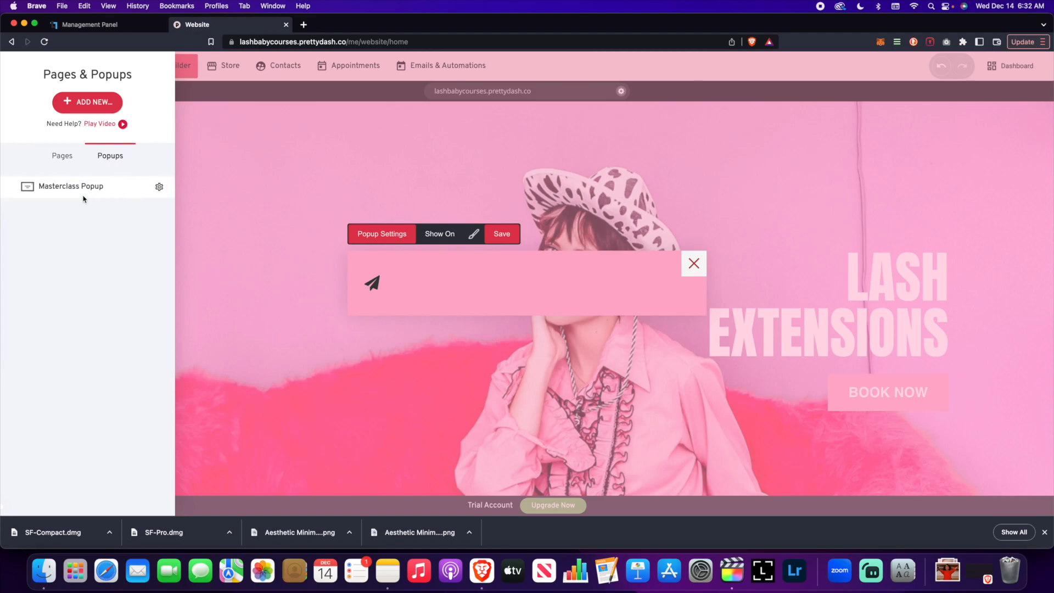
{"action": "left_click", "coordinate": [159, 186]}
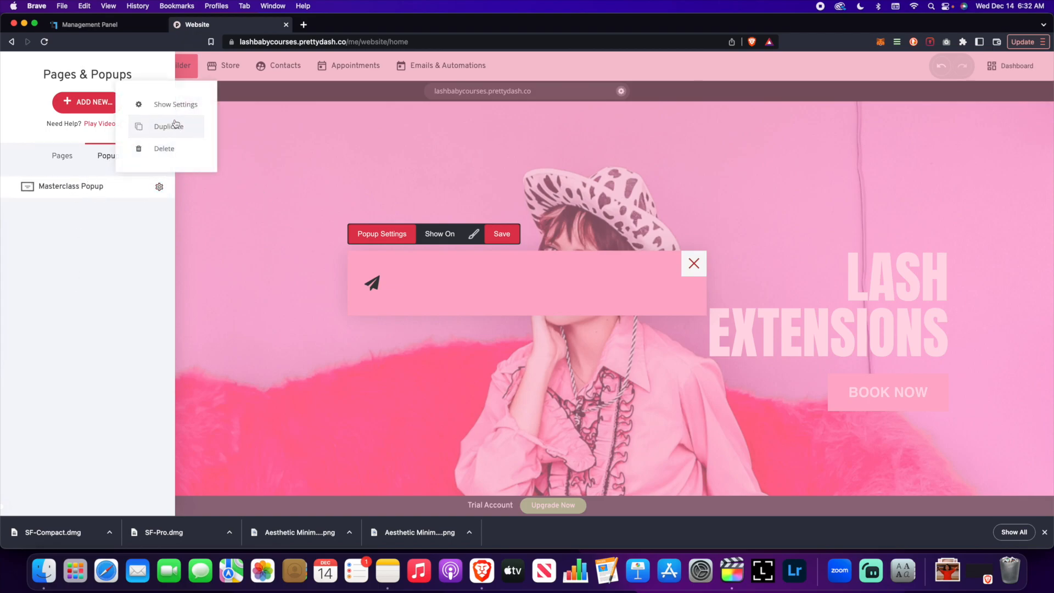
{"action": "left_click", "coordinate": [170, 104]}
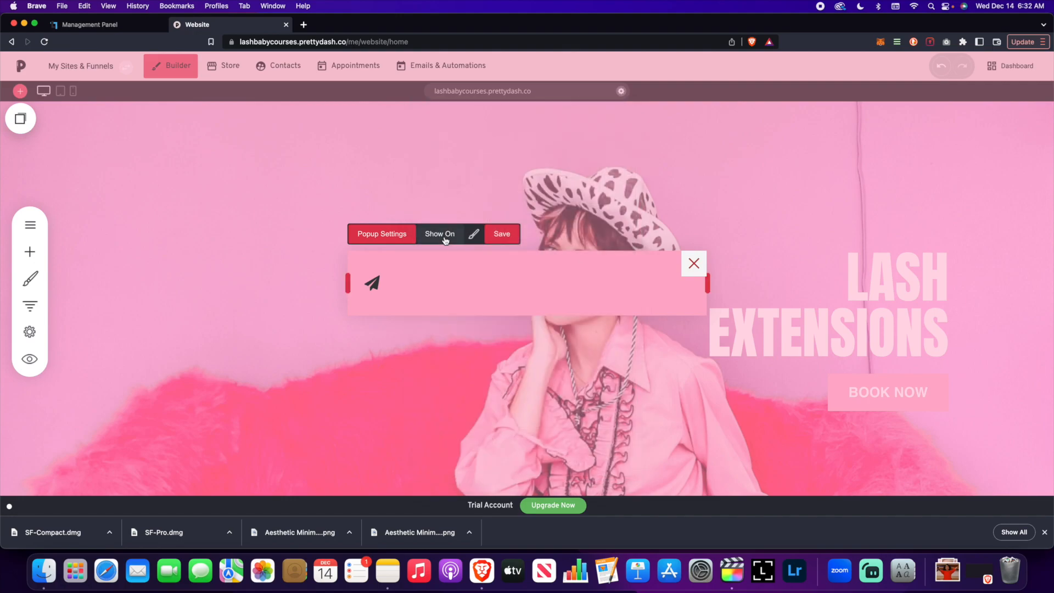
{"action": "left_click", "coordinate": [439, 234]}
{"action": "left_click", "coordinate": [553, 339]}
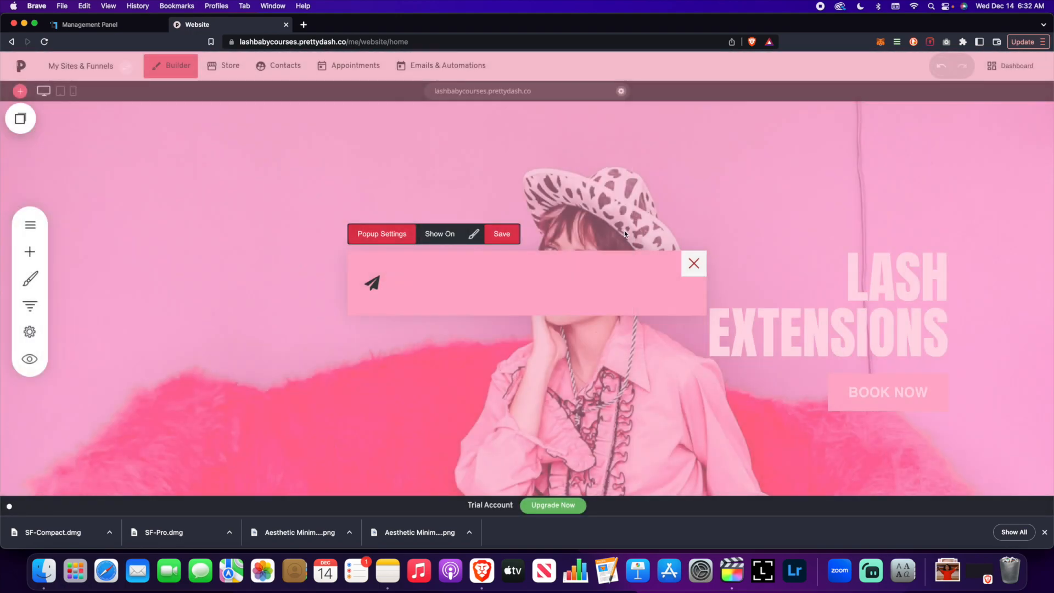